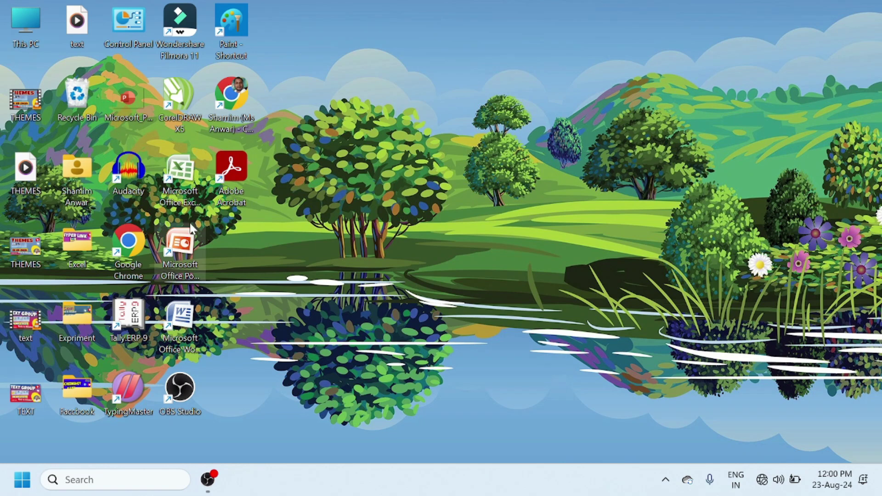
Open Microsoft Excel and check how the order table's first page looks in print preview
double_click(180, 182)
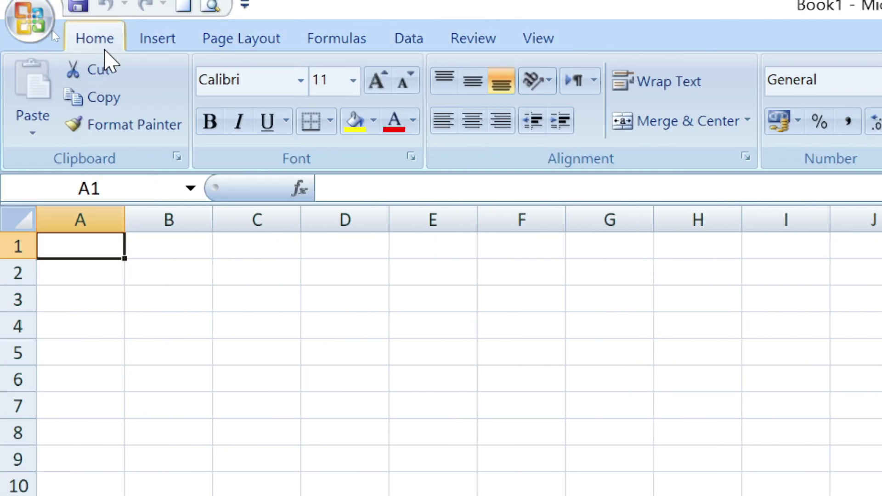
click(250, 41)
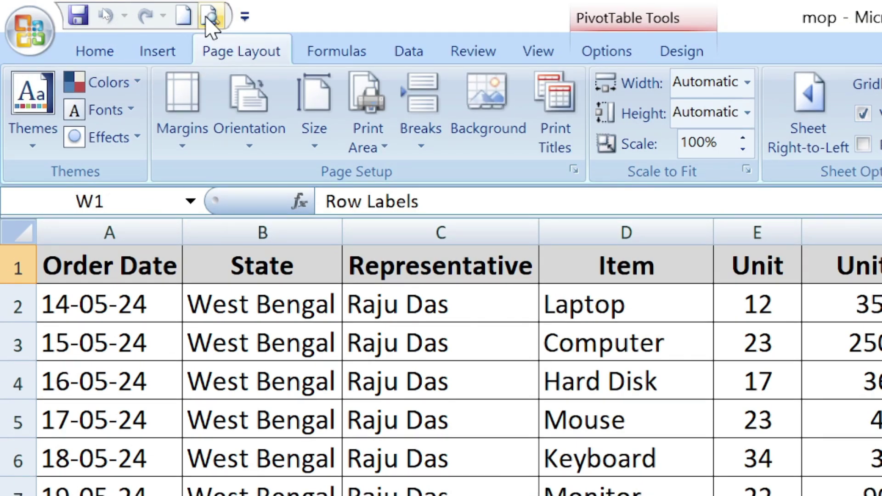
click(212, 21)
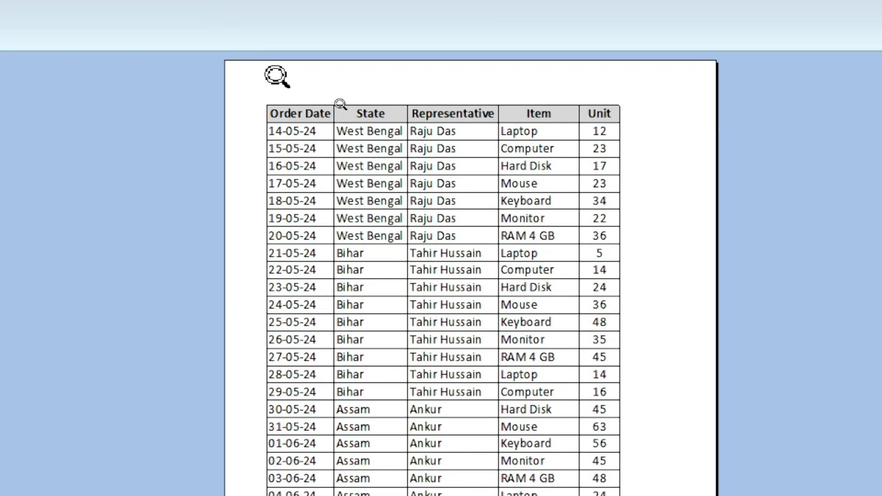
click(340, 74)
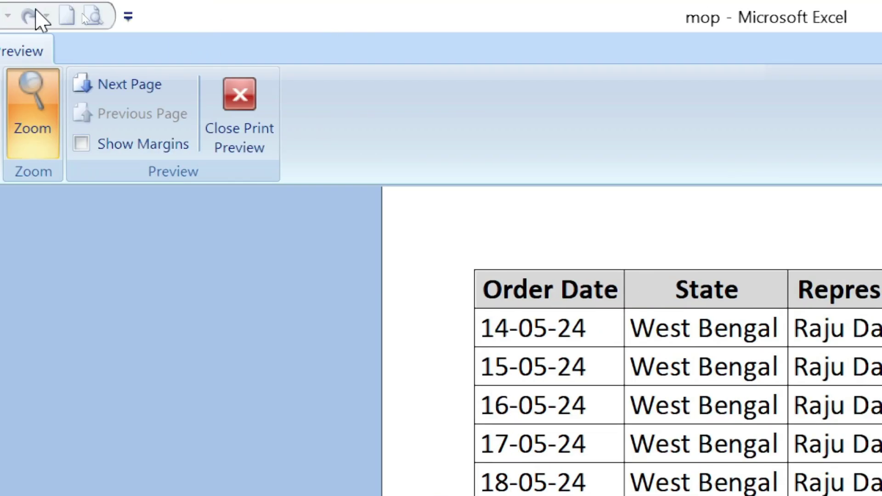
click(246, 109)
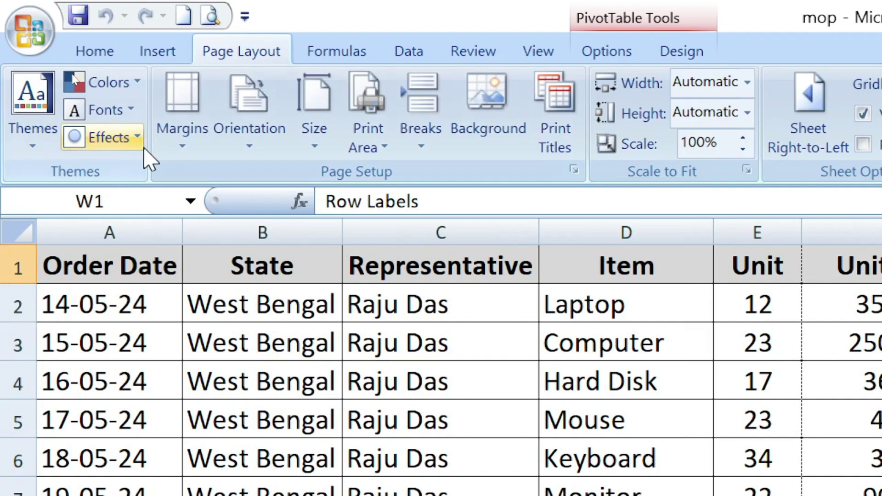
Apply the Wide margin preset to the order sheet and check it in print preview
click(184, 139)
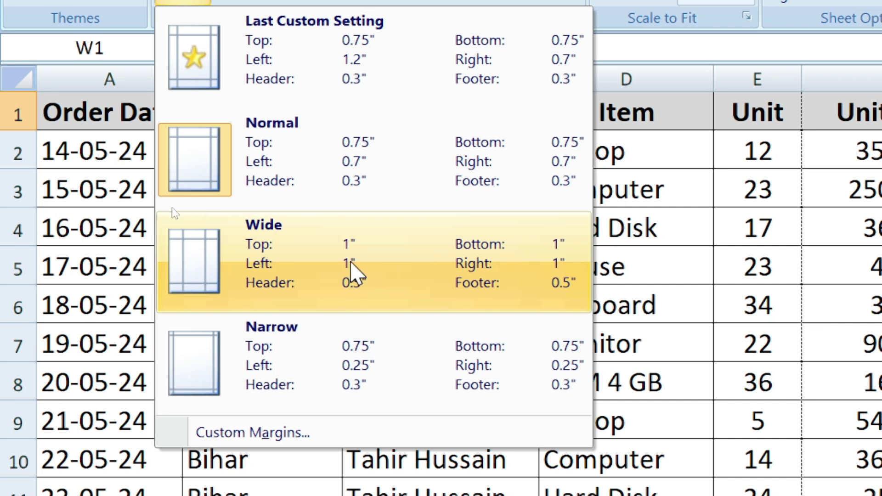
click(432, 245)
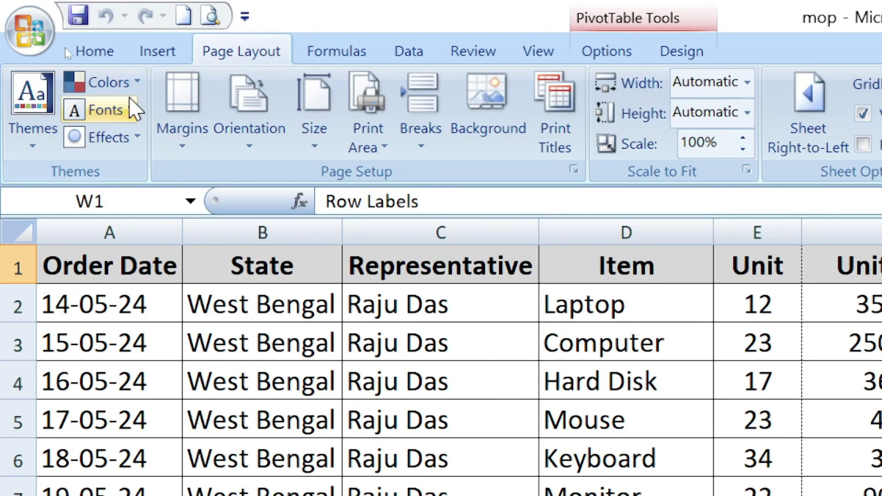
click(211, 16)
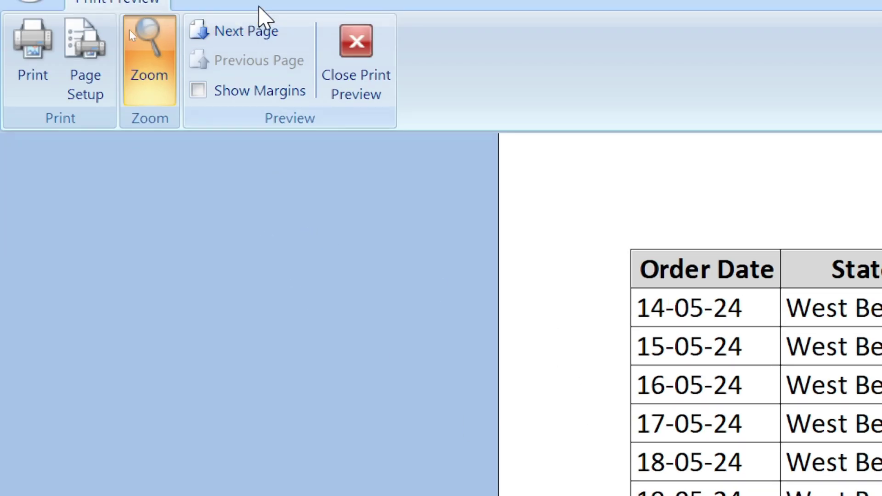
click(349, 55)
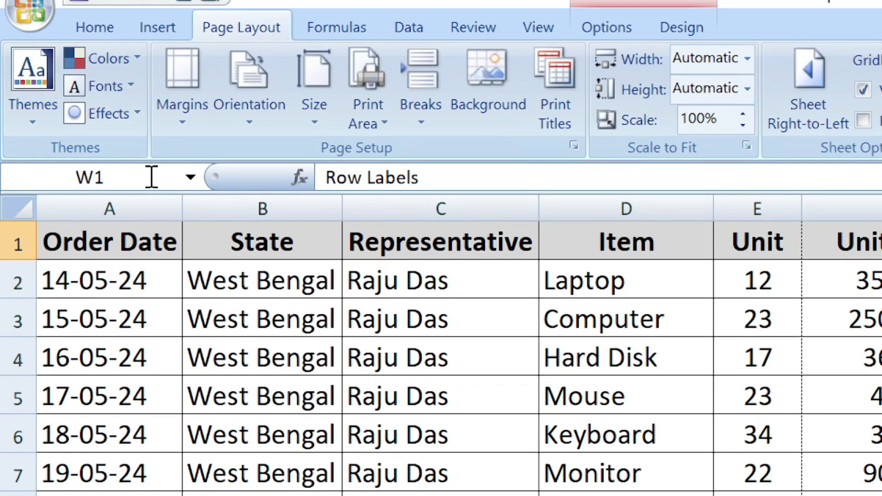
Set custom page margins of .5 left, .5 right and .7 bottom, and check the sheet in print preview
click(182, 76)
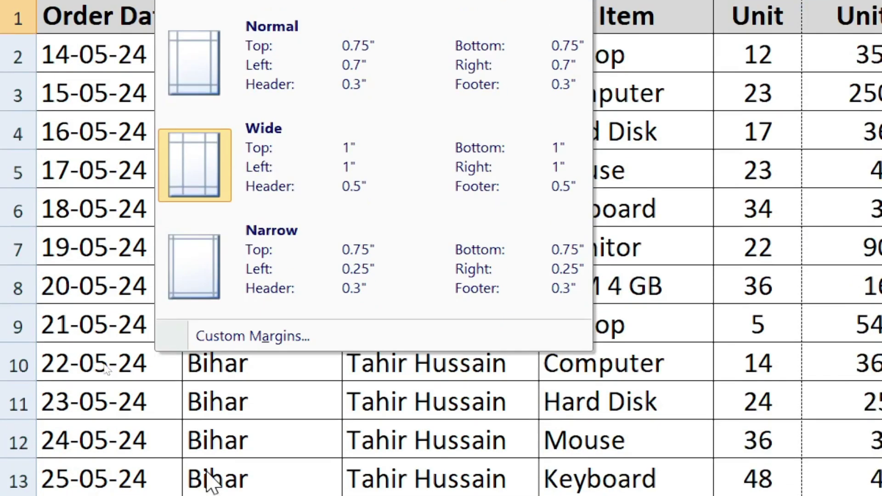
click(219, 328)
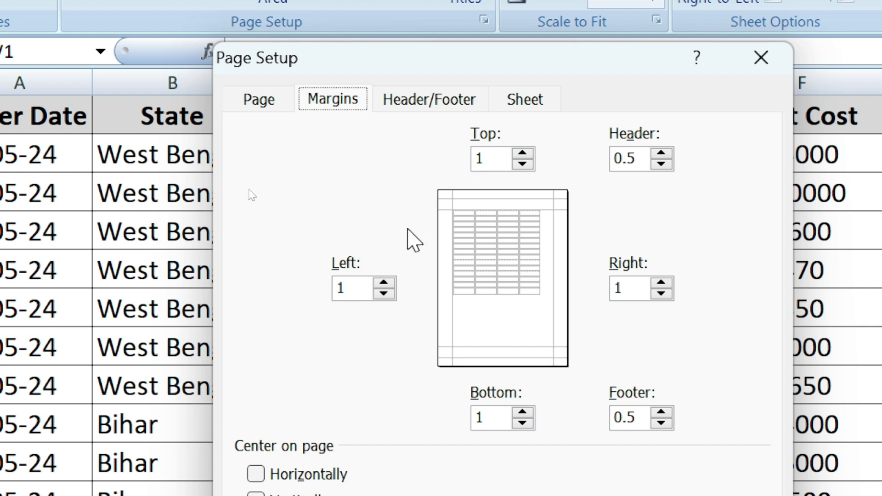
double_click(359, 289)
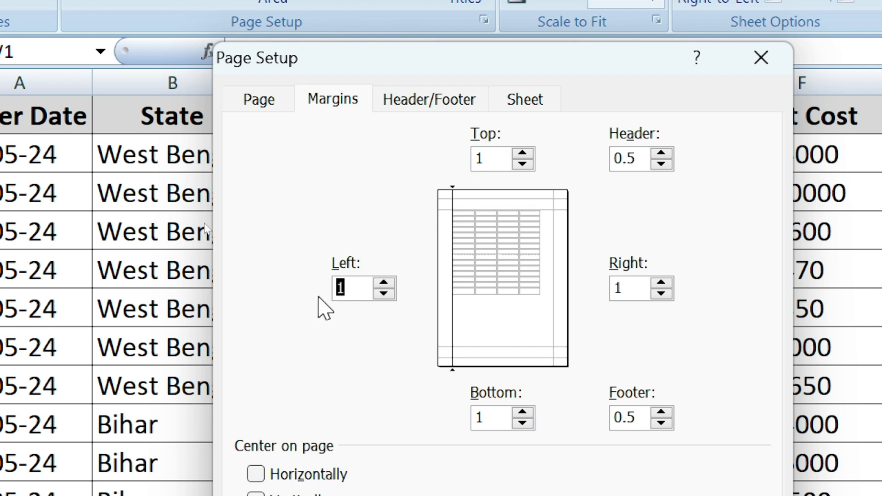
text(.5)
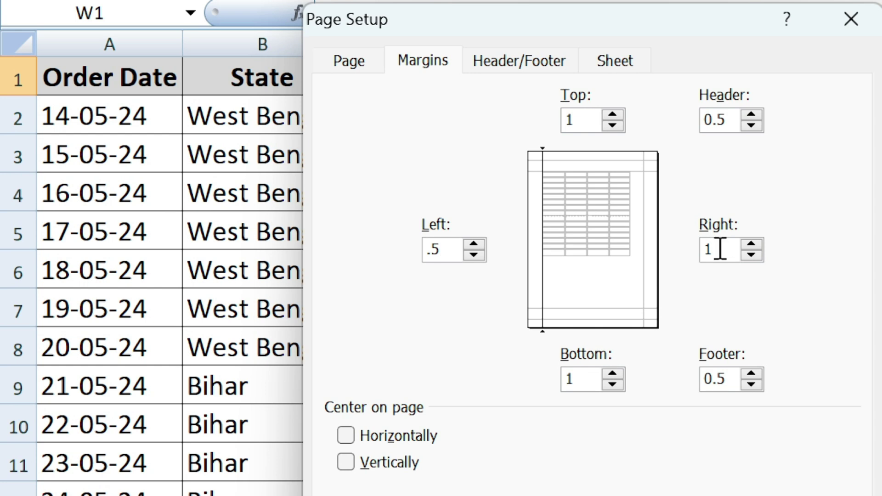
double_click(720, 250)
text(.5)
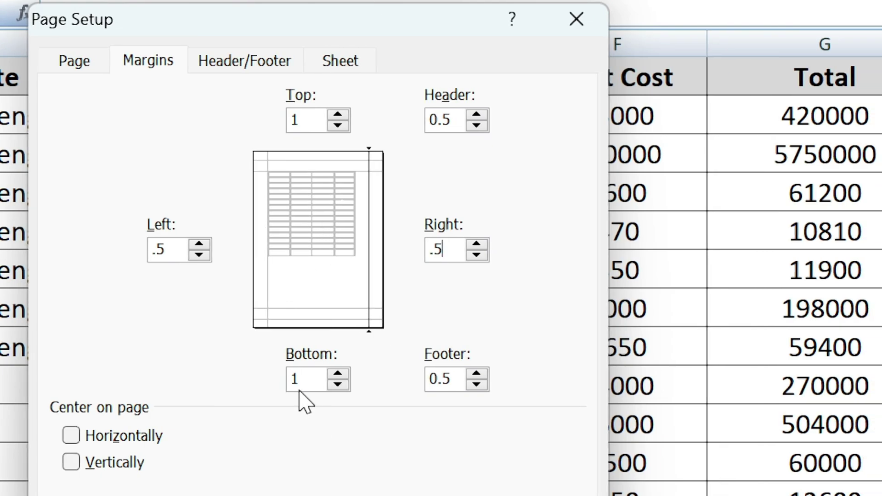
double_click(300, 389)
text(.)
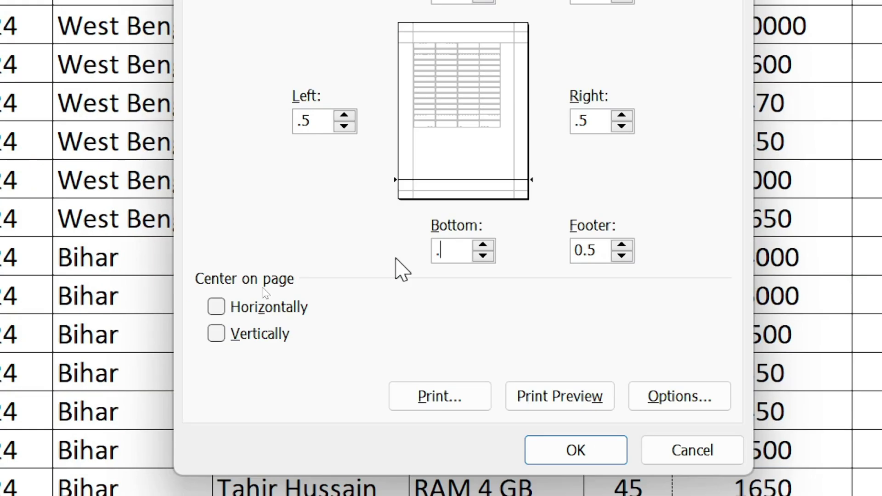
text(7)
click(564, 446)
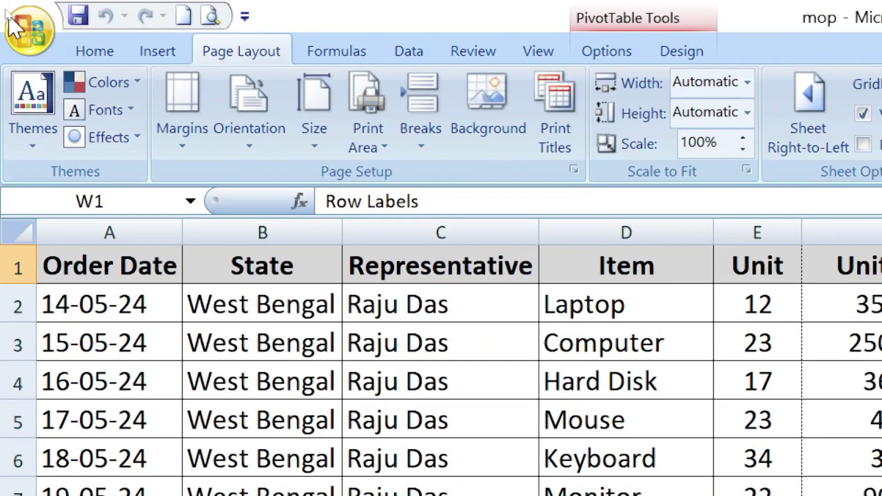
click(212, 17)
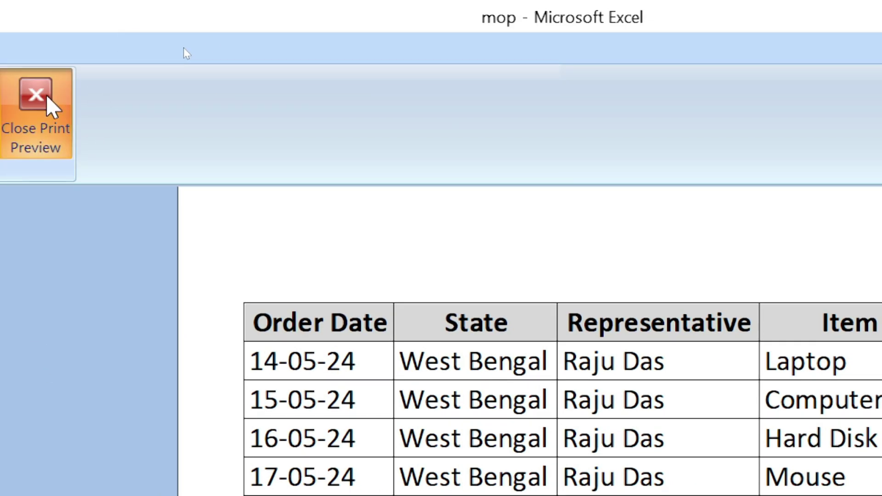
click(46, 97)
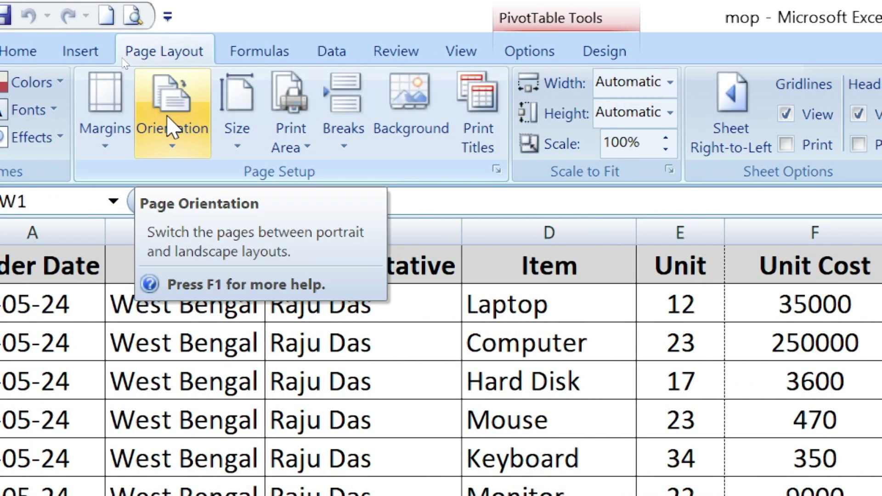
Reduce the Magnifier's screen magnification to 100% and close the PivotTable Field List
click(172, 129)
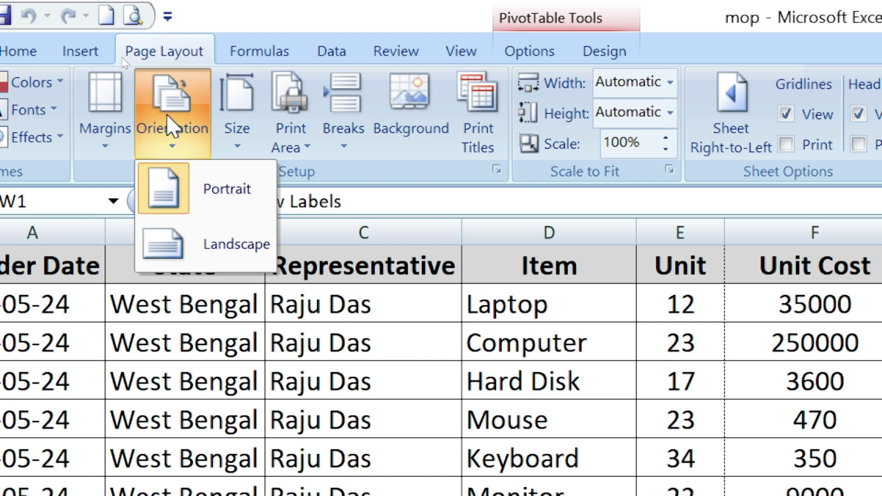
click(371, 366)
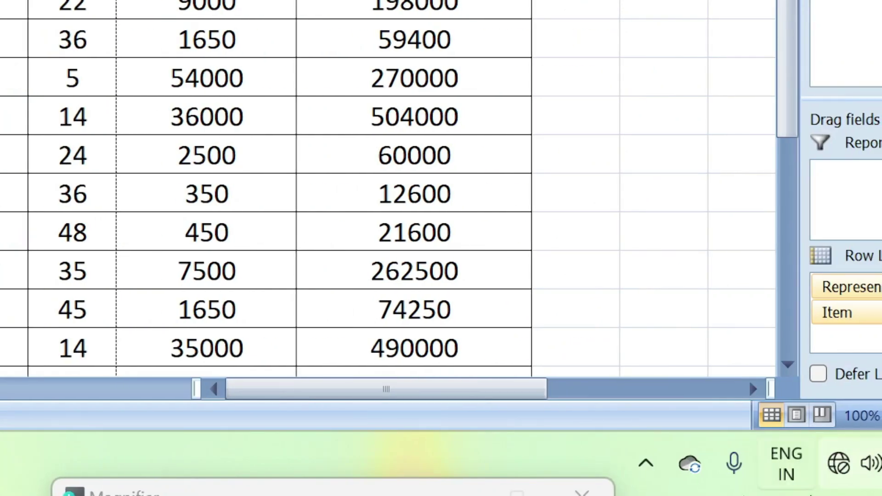
drag(263, 482, 302, 421)
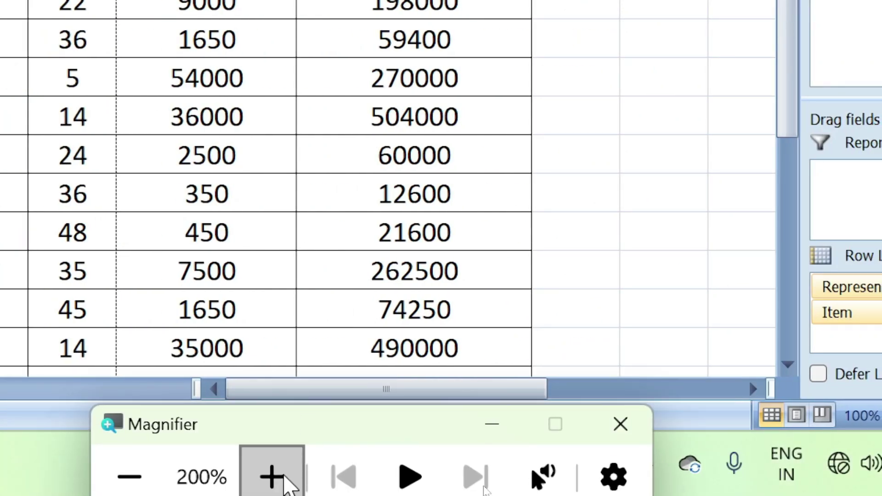
click(133, 480)
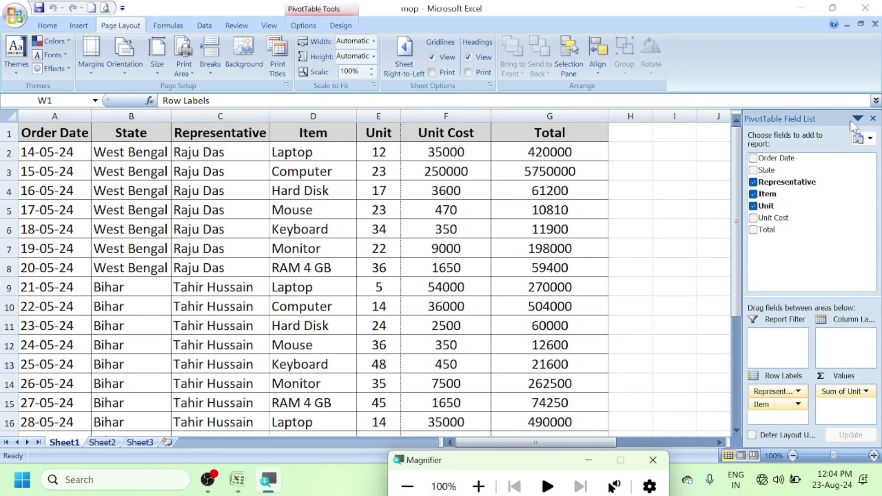
click(876, 111)
click(873, 119)
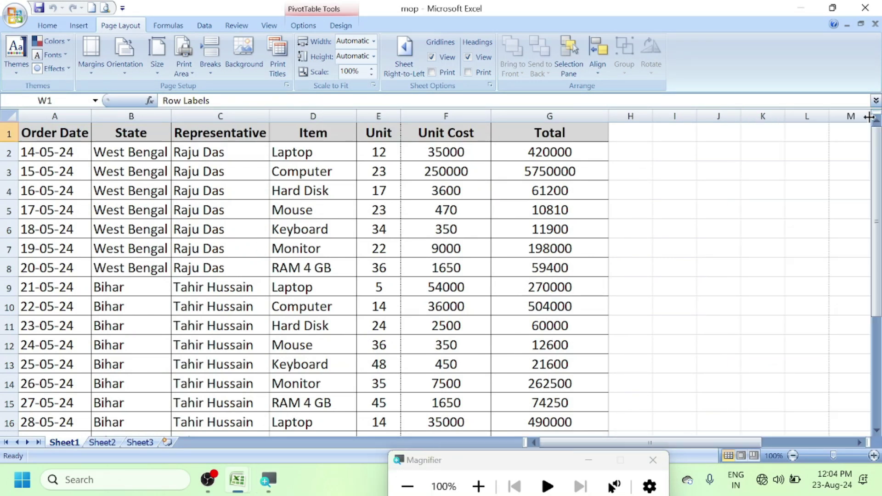
Examine where the dashed page-break lines fall across the order table and the empty rows below it in portrait layout
scroll(514, 203, down, 4)
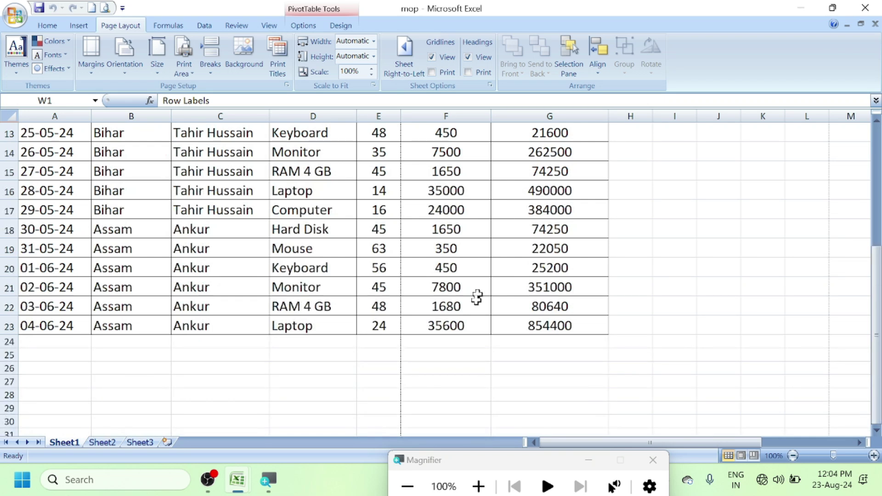
scroll(413, 294, down, 3)
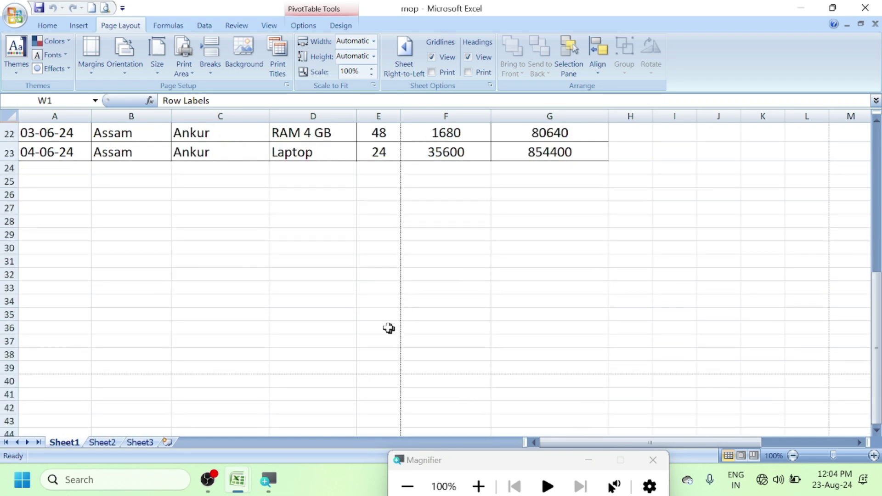
scroll(349, 273, up, 2)
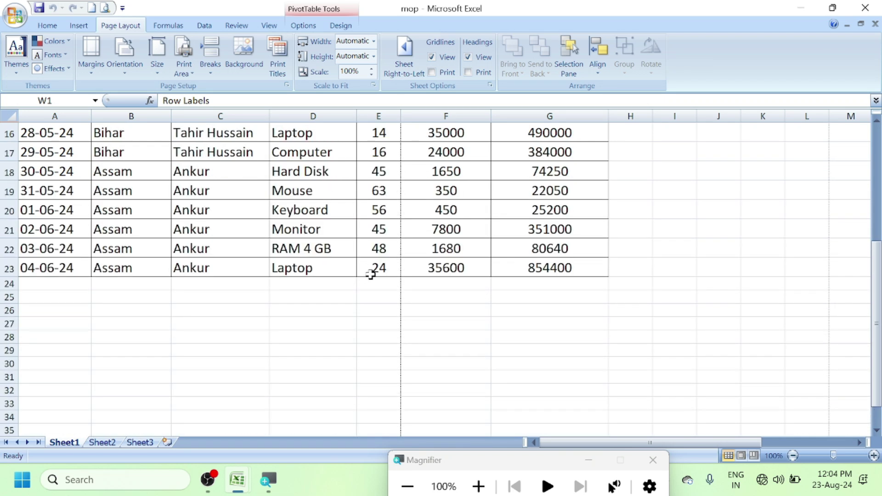
scroll(371, 275, up, 5)
scroll(398, 166, down, 7)
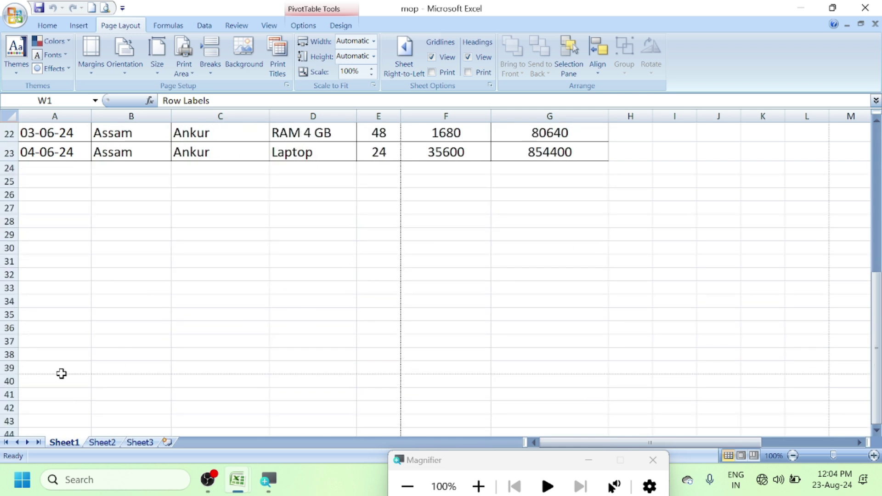
scroll(169, 341, up, 7)
scroll(297, 226, down, 7)
scroll(323, 280, up, 7)
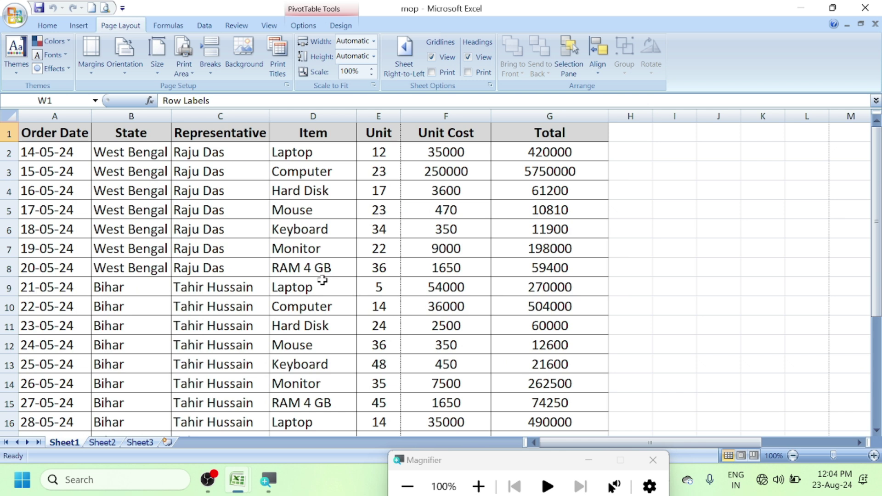
scroll(326, 225, down, 4)
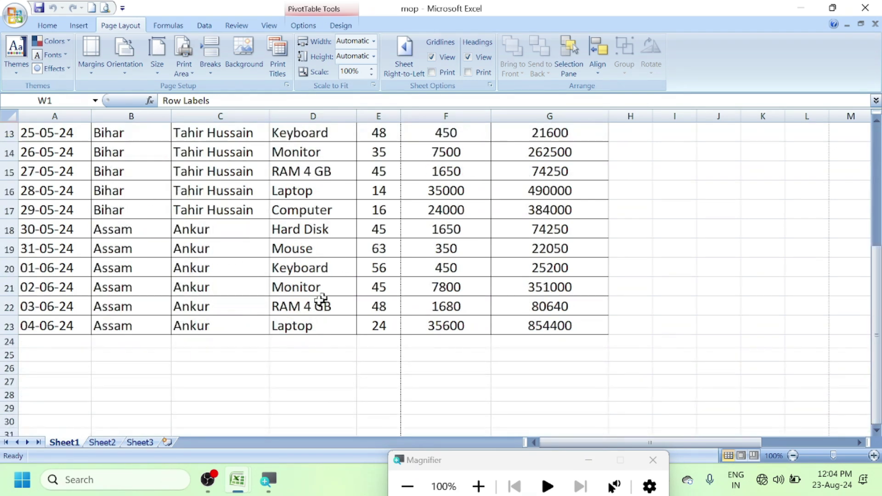
scroll(304, 280, down, 2)
scroll(369, 208, down, 1)
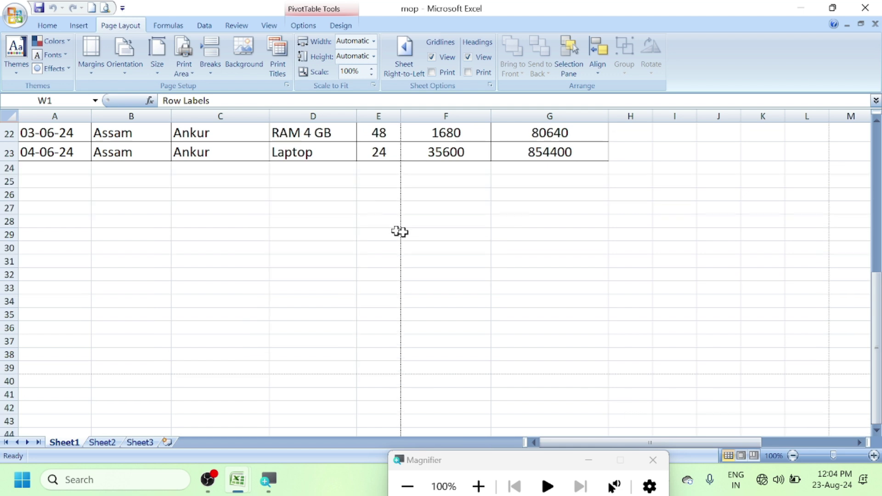
scroll(248, 268, up, 7)
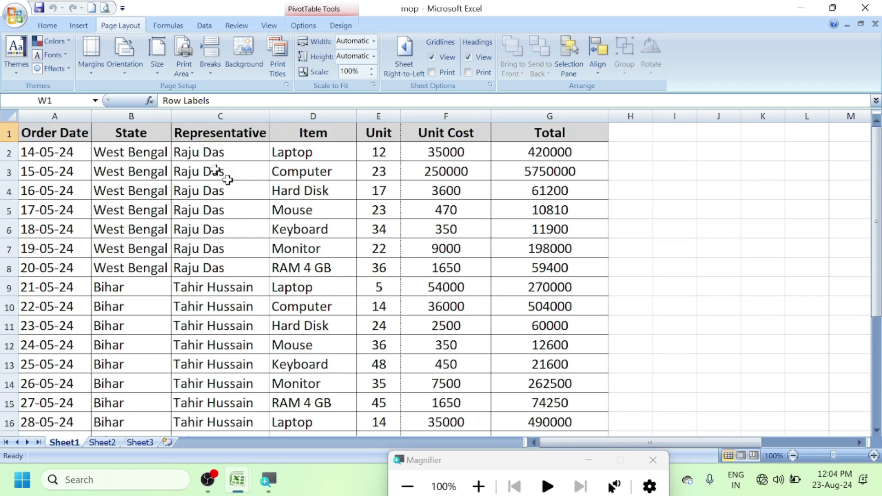
Switch the sheet's page orientation to Landscape and check where the page breaks fall around the order table
click(128, 74)
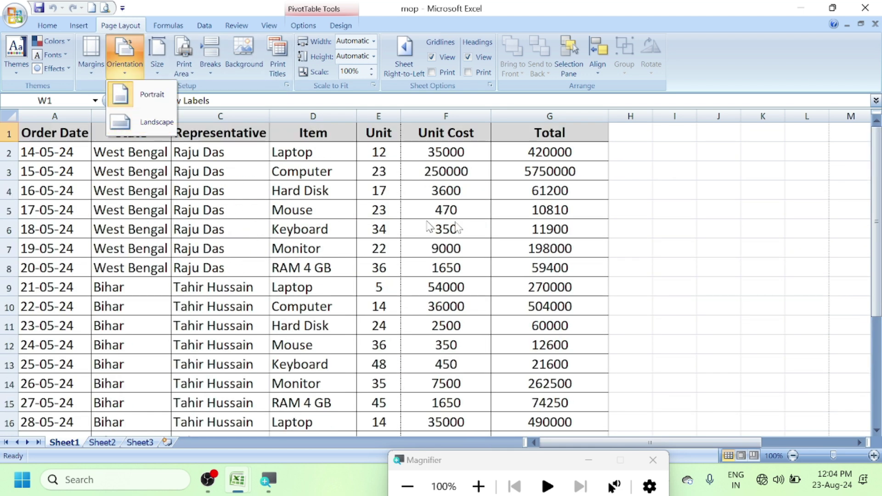
click(675, 208)
click(124, 59)
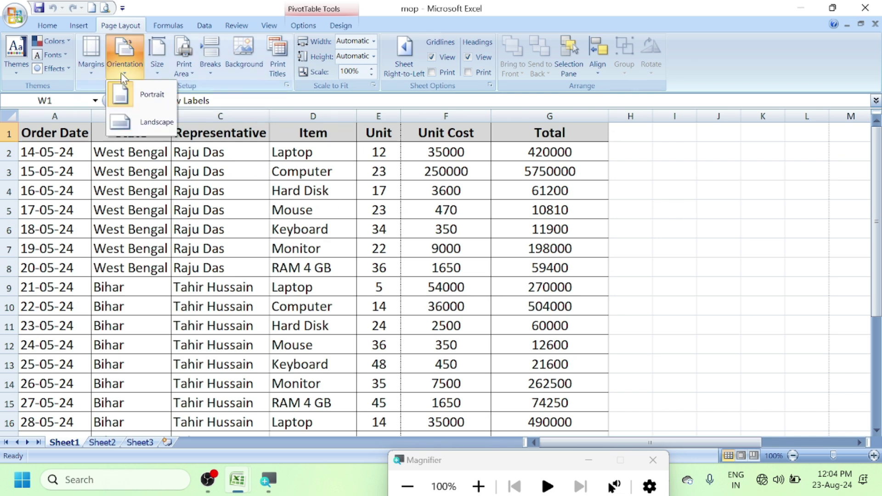
click(152, 122)
scroll(453, 252, down, 5)
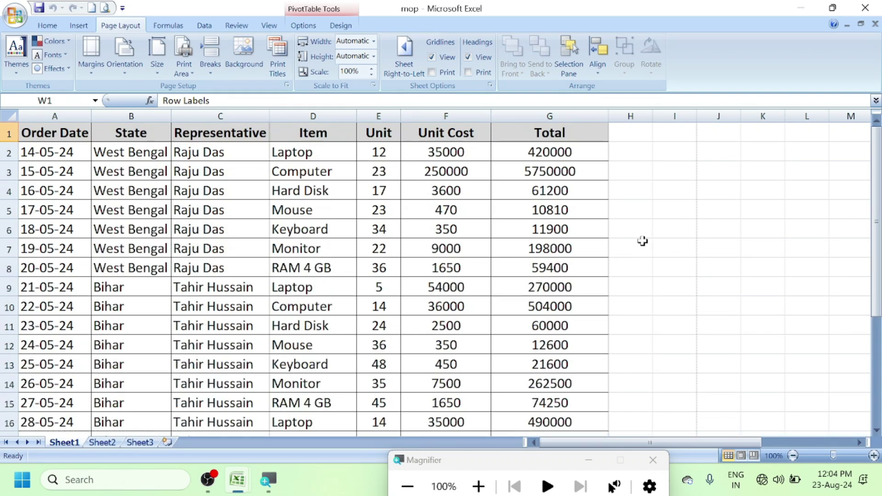
scroll(642, 241, down, 3)
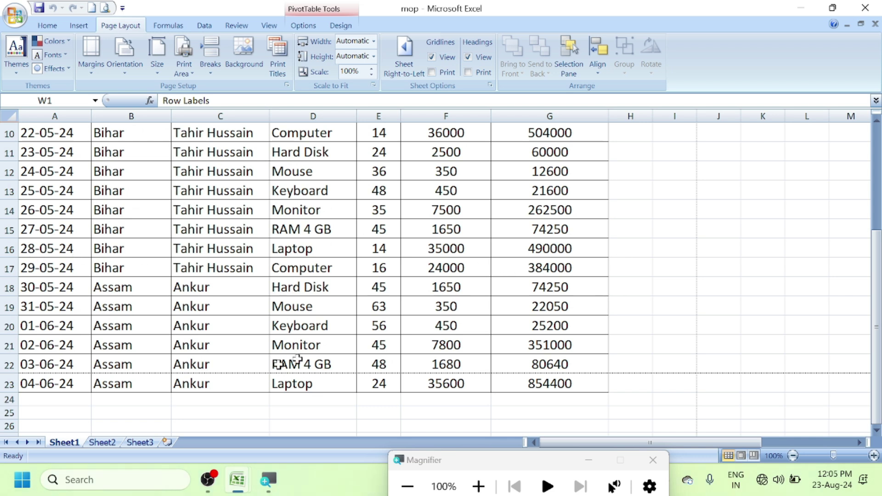
Check the landscape page breaks around the order table and switch the page orientation back to Portrait
scroll(223, 355, down, 2)
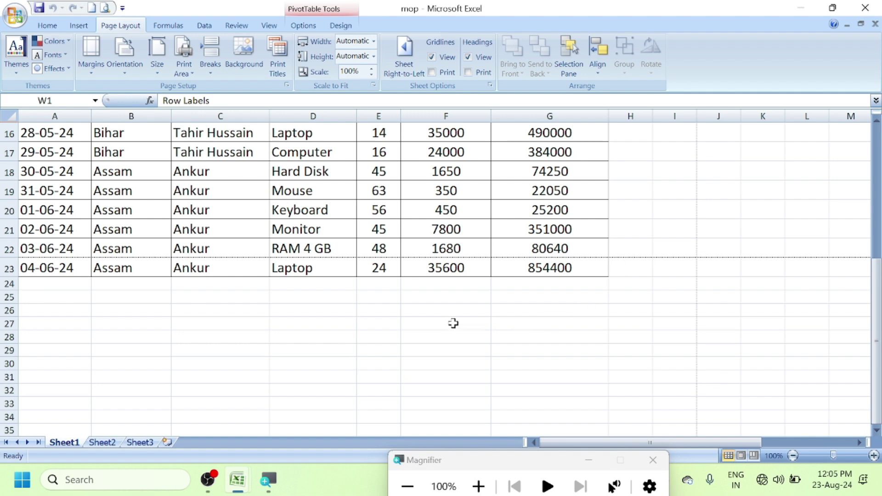
scroll(472, 274, up, 5)
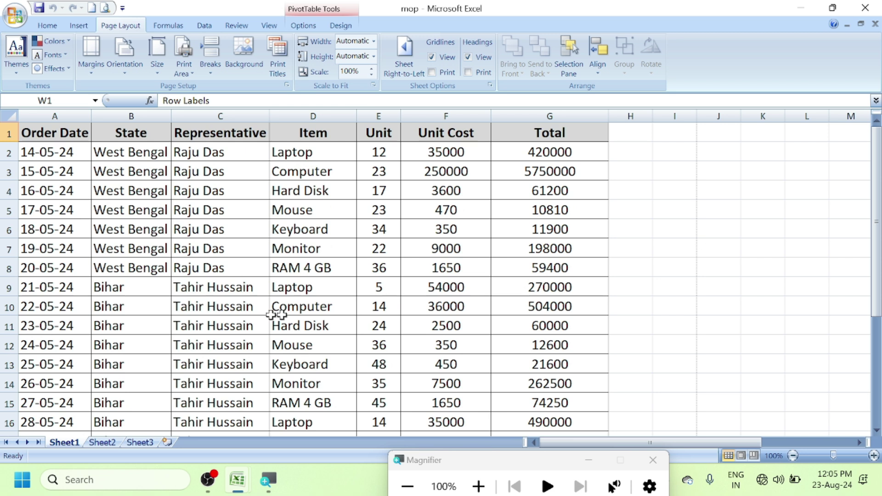
scroll(252, 310, down, 2)
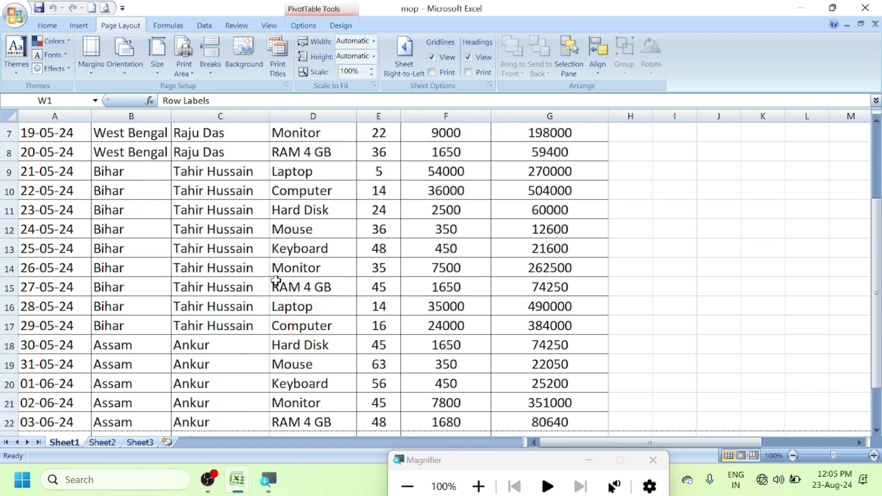
scroll(276, 280, up, 2)
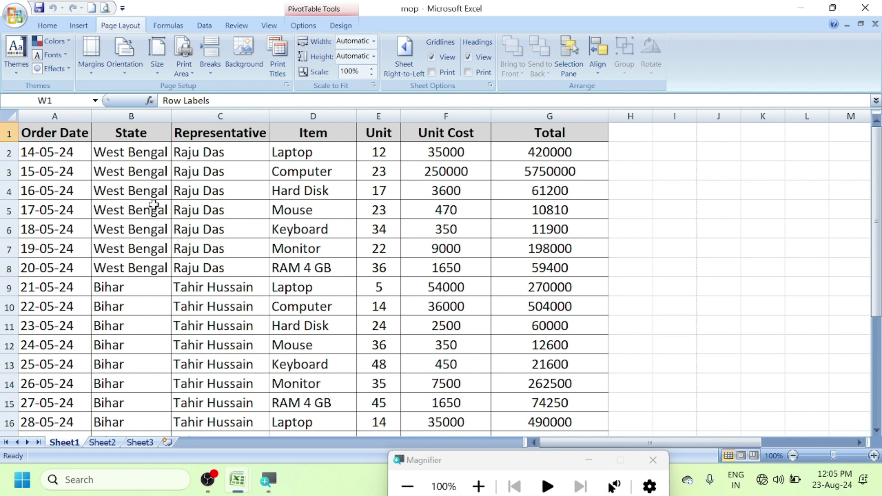
click(124, 60)
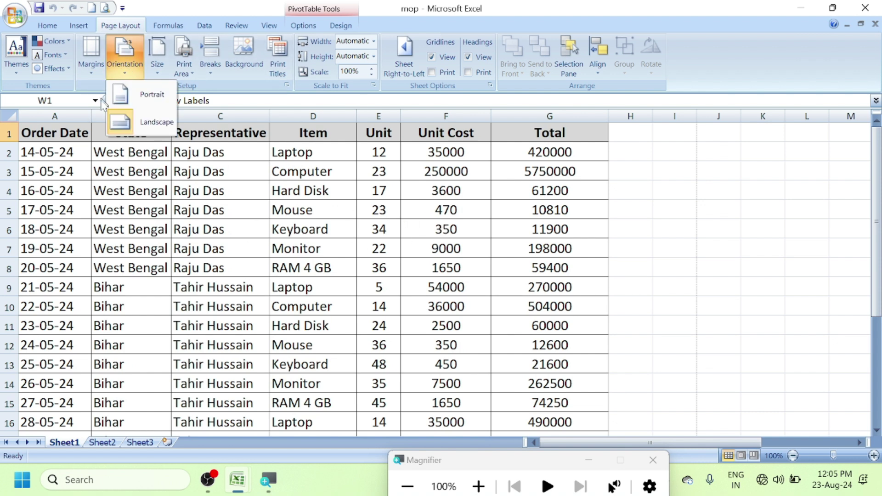
click(142, 95)
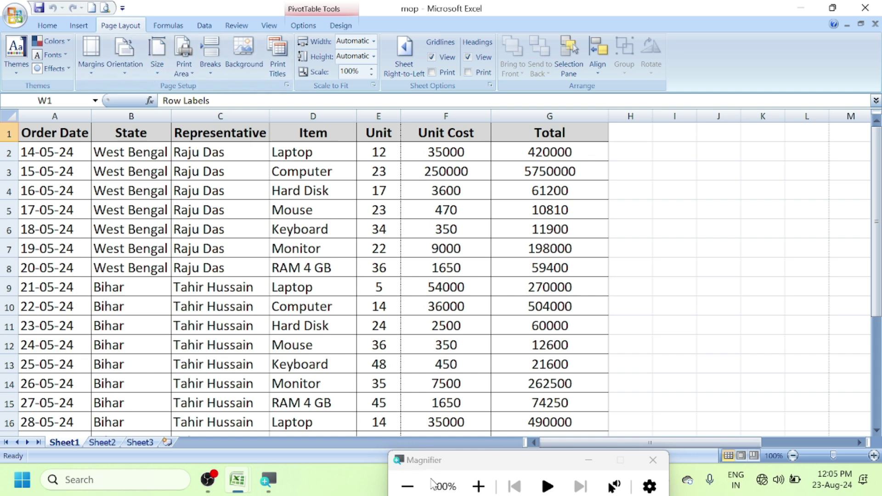
Magnify the screen and choose A4 (8.27" x 11.69") as the sheet's paper size
click(478, 486)
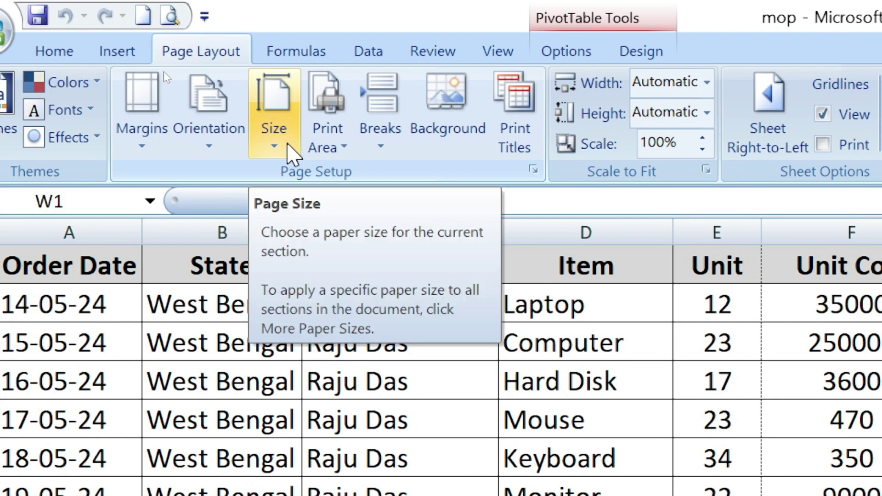
click(288, 146)
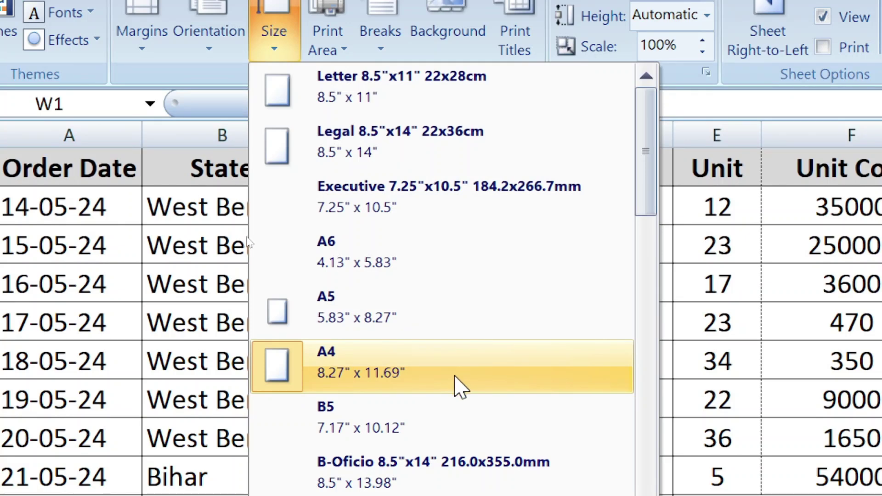
click(368, 370)
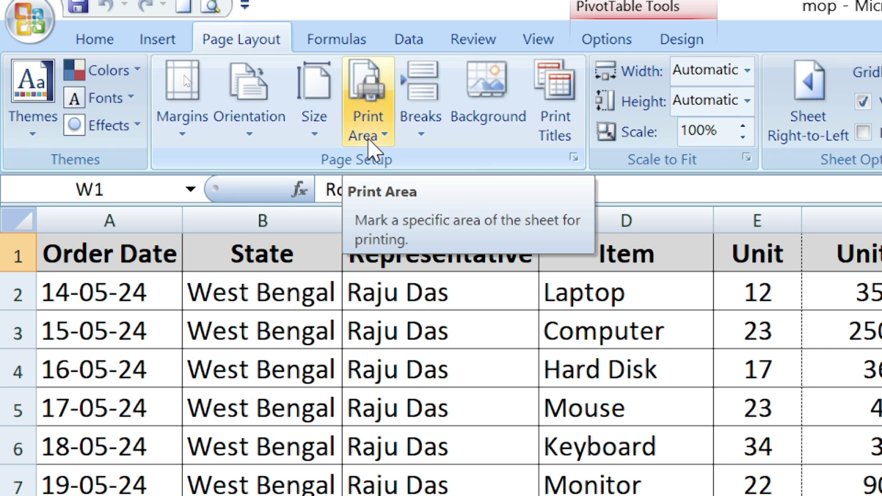
Return the screen magnification to 100%, set cells A1:D7 as the print area and check it in print preview
key(super+minus)
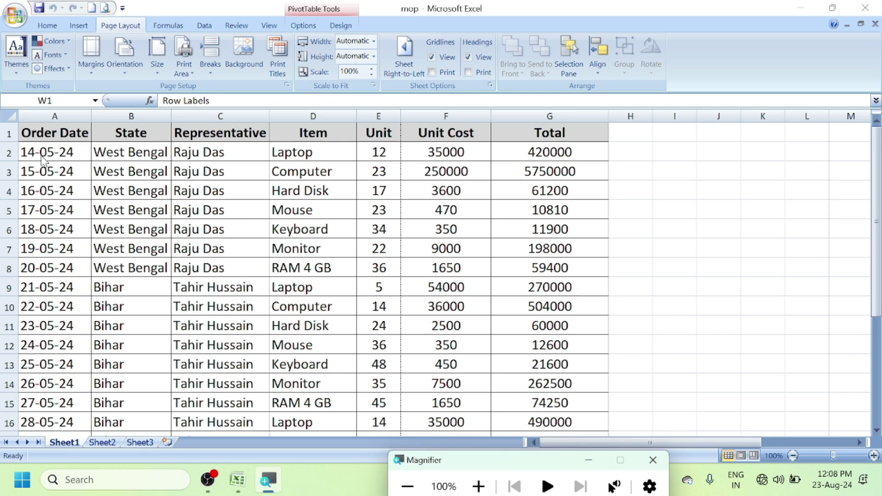
key(alt+Tab)
drag(49, 136, 541, 271)
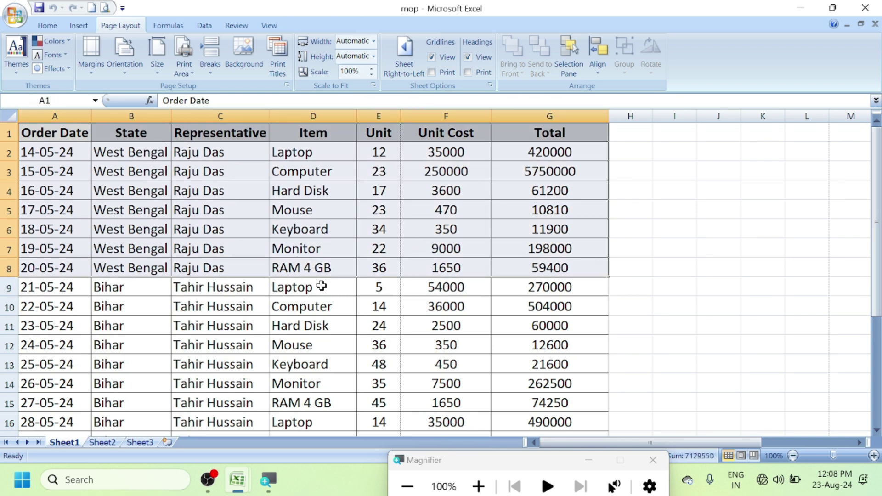
click(297, 281)
drag(43, 134, 305, 250)
click(184, 68)
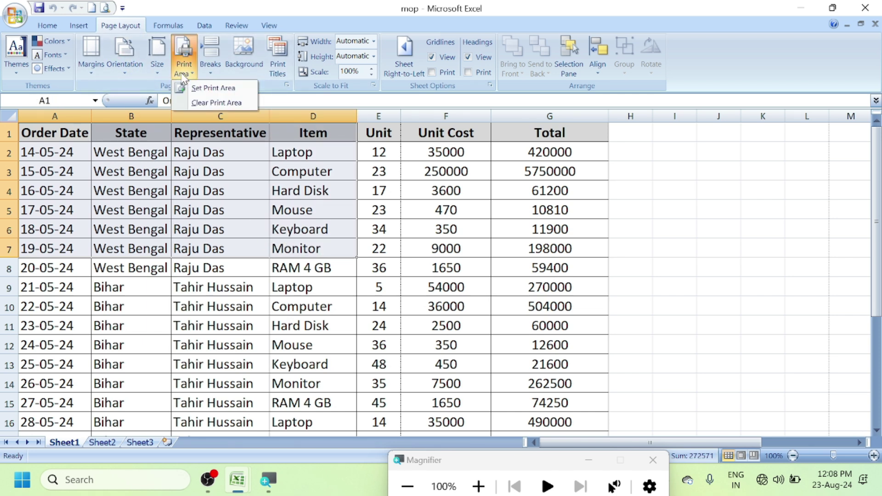
click(200, 90)
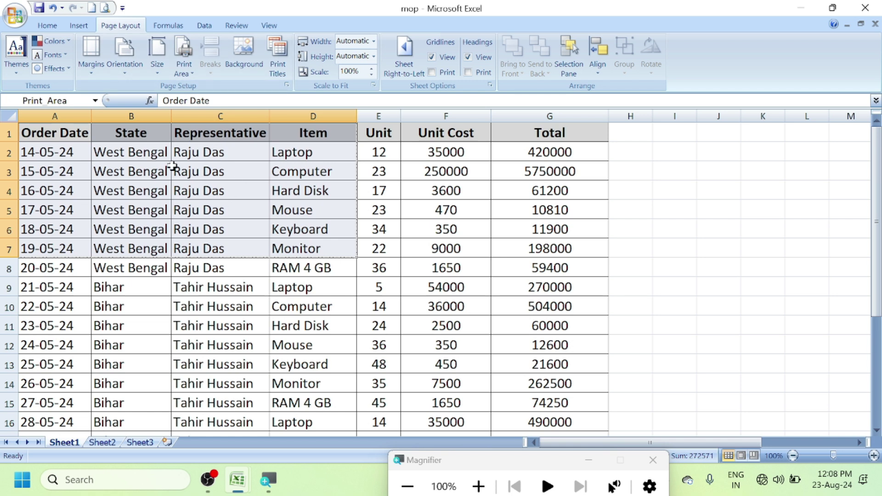
click(105, 8)
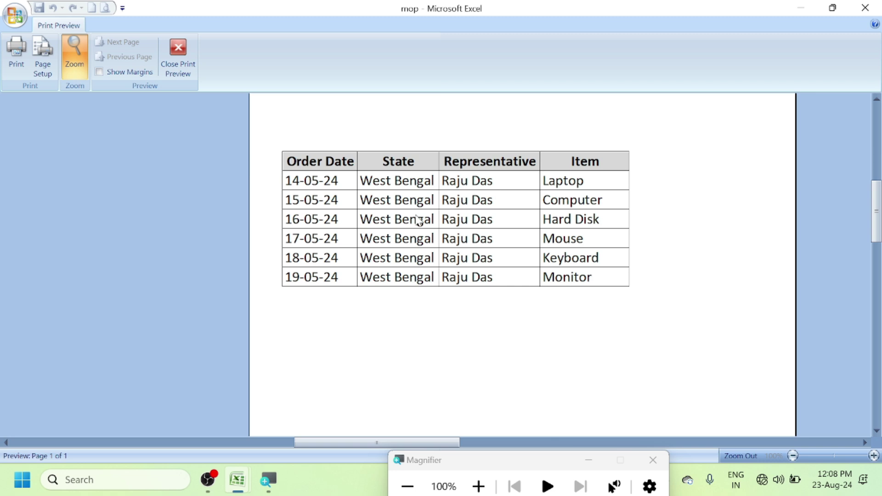
click(177, 57)
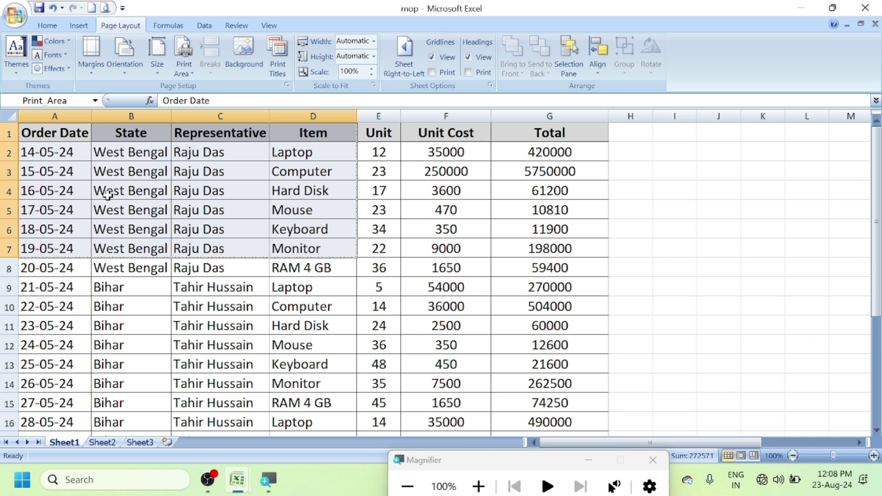
Clear the print area from the order table and deselect the range
click(186, 74)
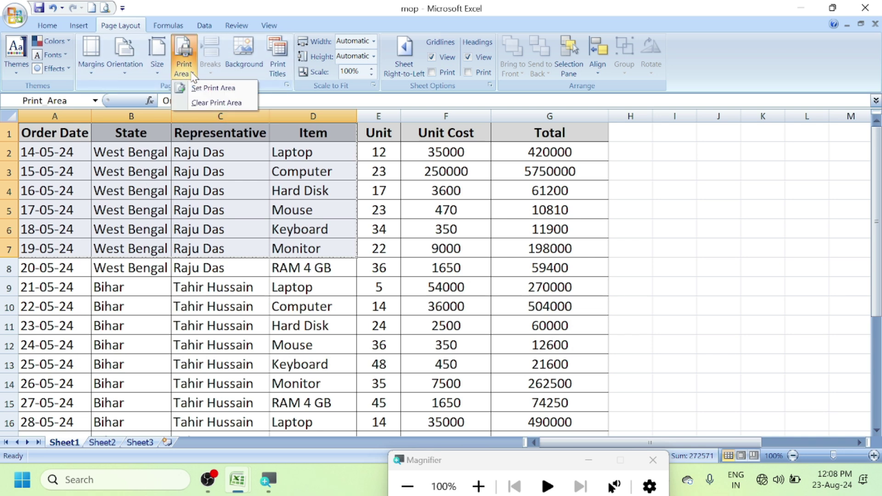
click(201, 103)
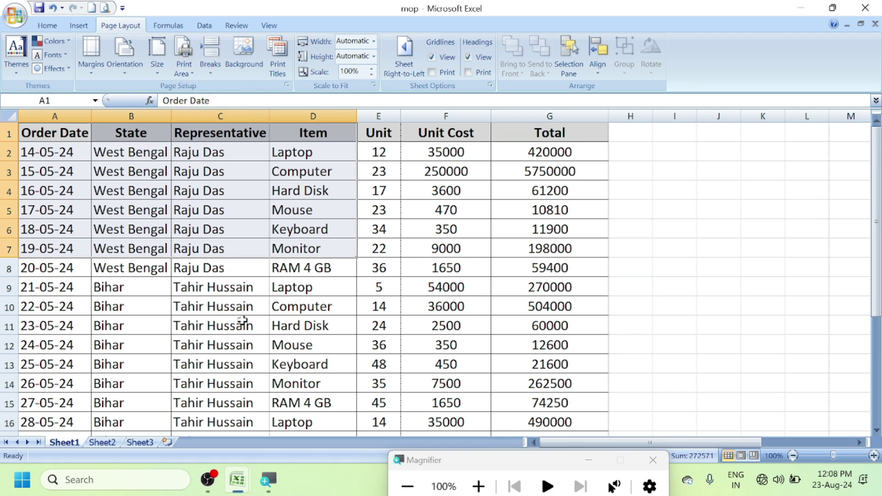
scroll(243, 322, down, 1)
click(209, 287)
scroll(112, 258, up, 1)
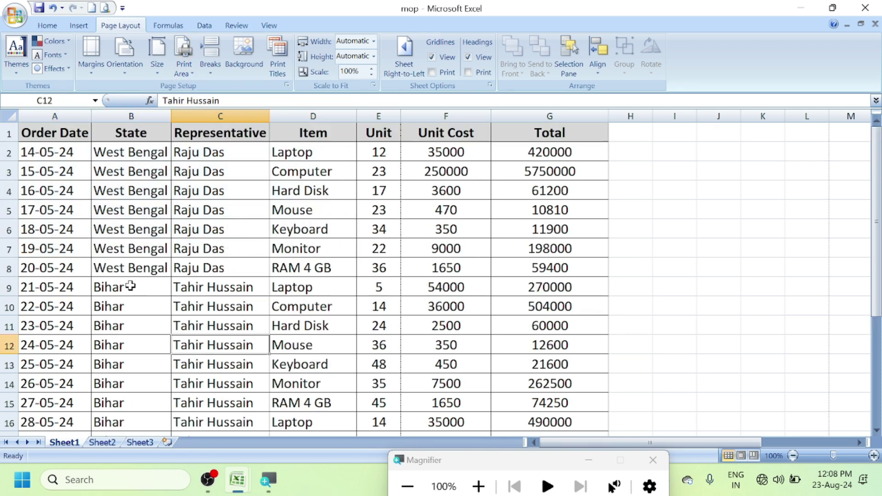
Set the Order Date, State and Representative columns, A1:C23, as the print area and check them in print preview
drag(62, 134, 237, 402)
scroll(230, 390, up, 3)
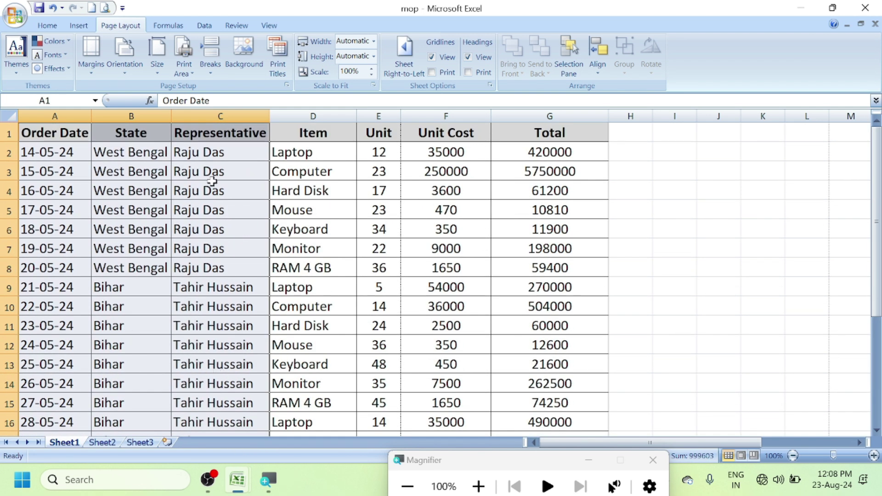
click(184, 67)
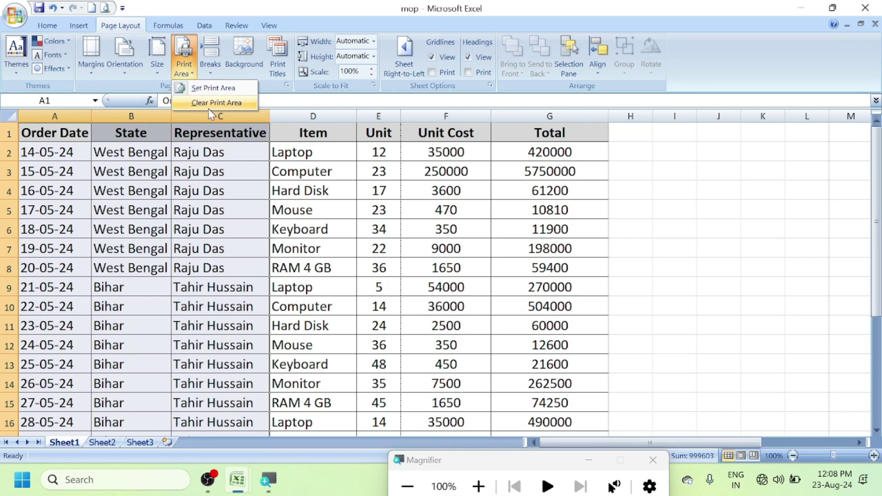
click(213, 89)
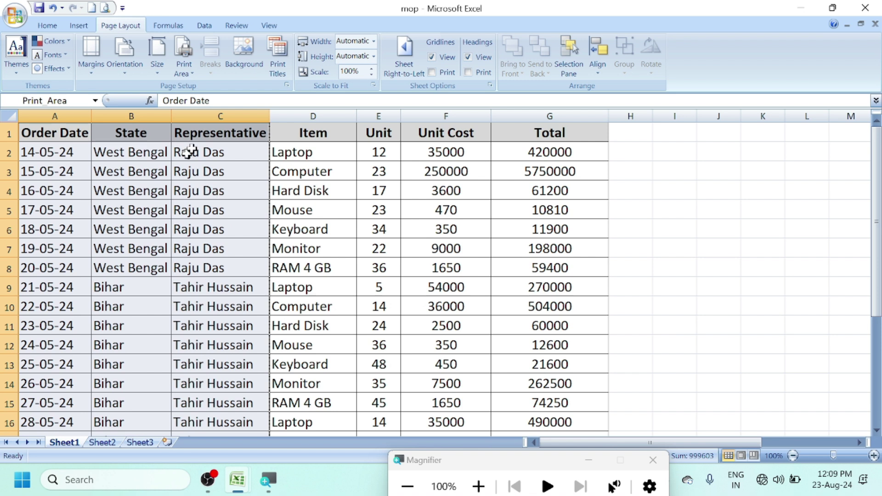
click(105, 7)
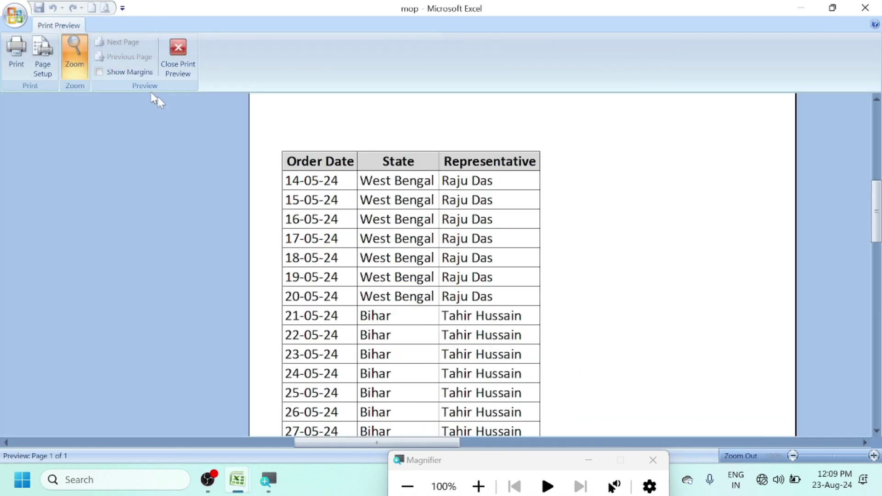
click(179, 52)
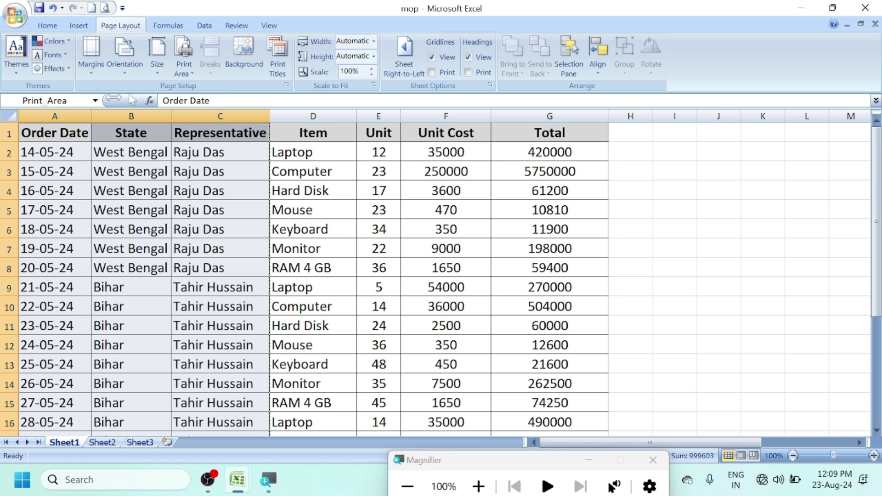
Clear the print area and reset all page breaks on the sheet
click(196, 80)
click(208, 103)
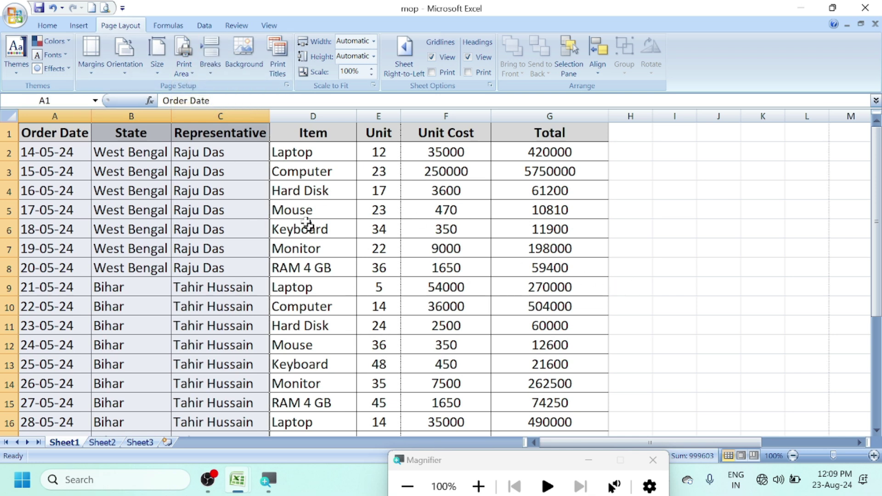
click(210, 60)
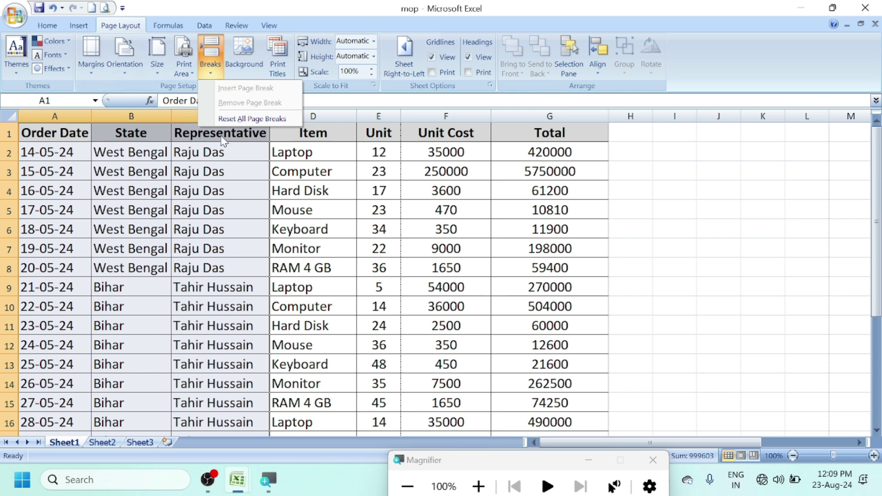
click(252, 119)
Insert a page break at cell D26 below the order table and check where the breaks fall
scroll(373, 267, down, 5)
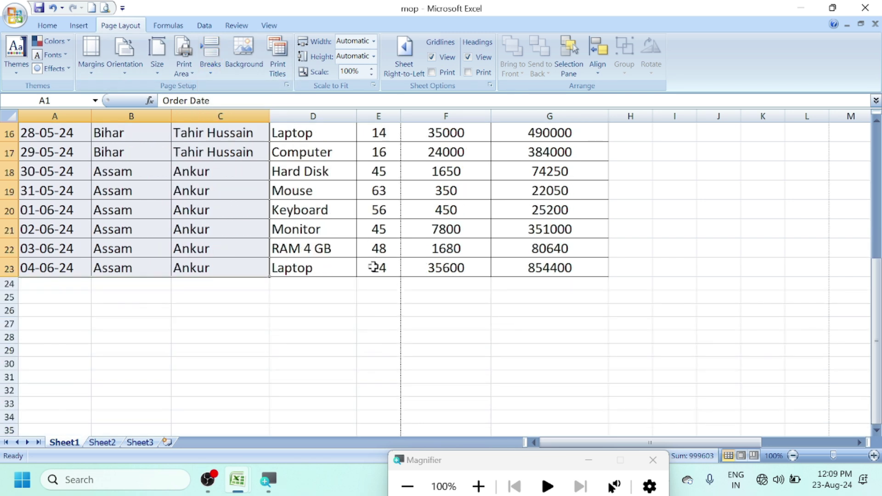
click(308, 306)
scroll(285, 285, up, 5)
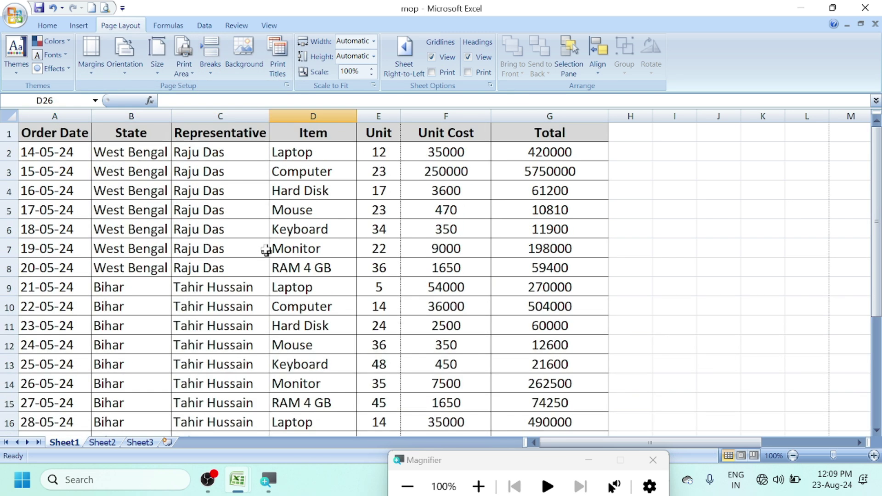
click(213, 60)
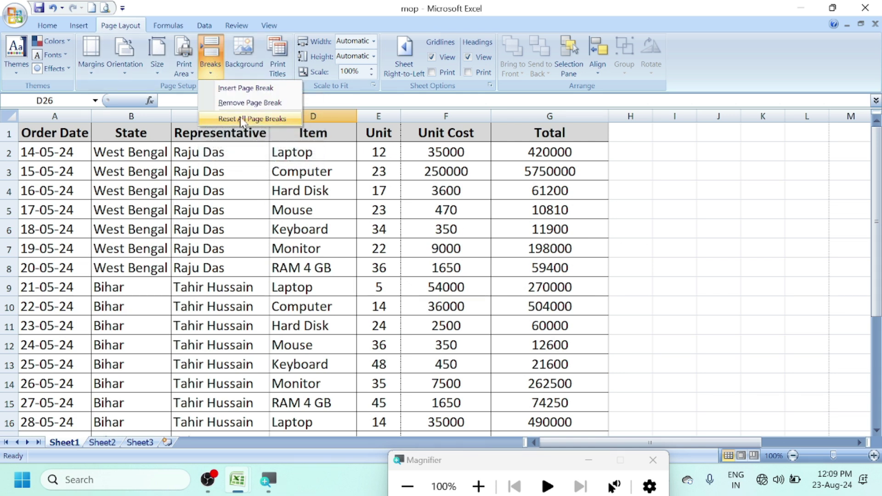
click(253, 89)
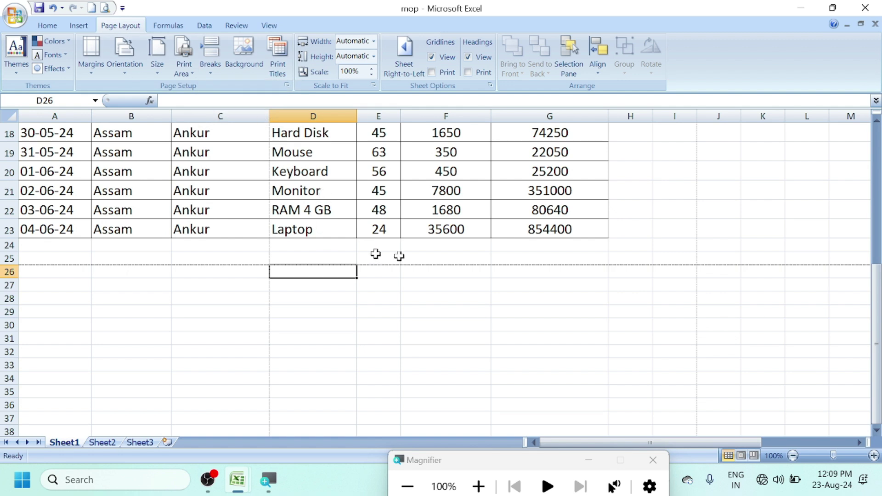
scroll(260, 270, up, 6)
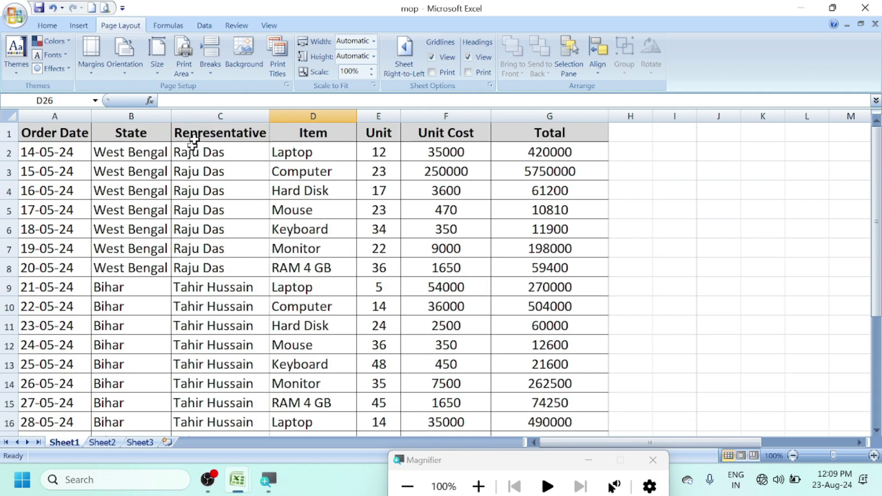
Reset all page breaks to remove the manual break inserted at cell D26
click(211, 64)
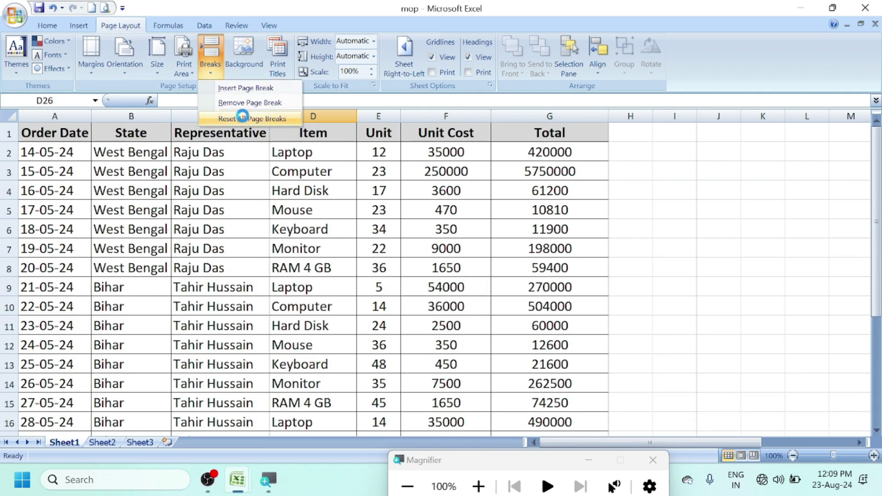
click(243, 118)
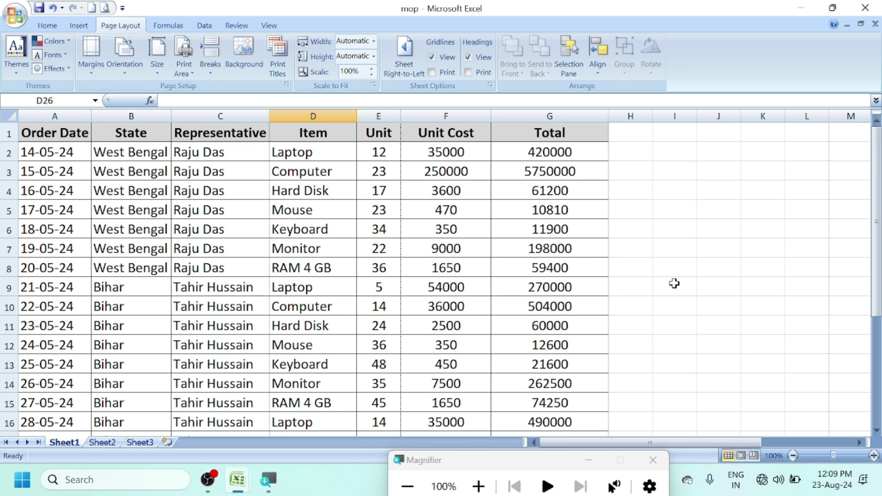
Set the picture 7446538_3671942 from the Downloads folder as the sheet background and look over the table with it
click(244, 53)
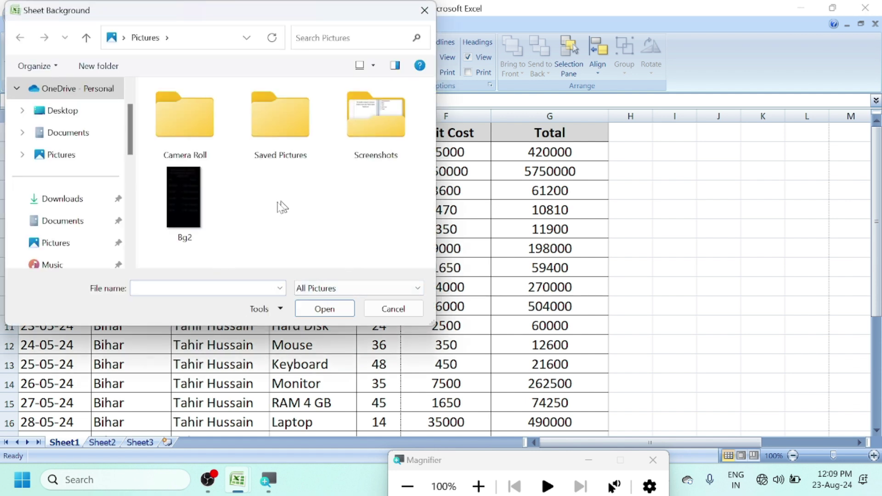
click(64, 200)
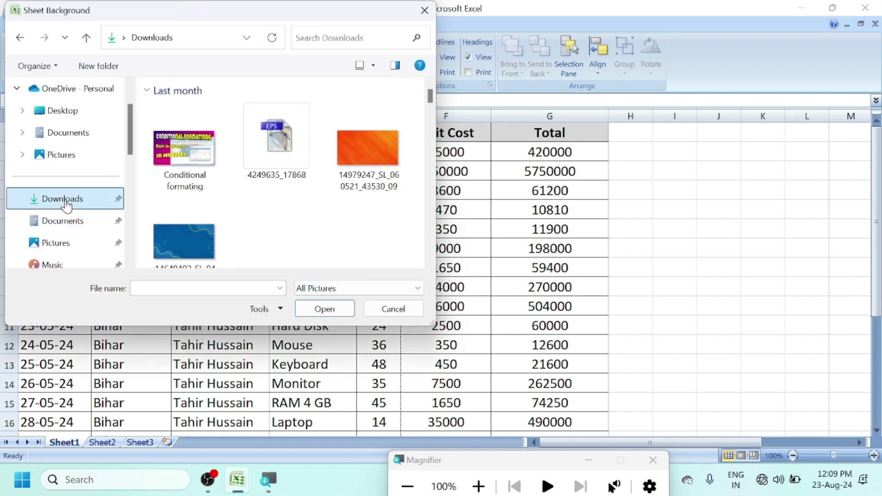
scroll(339, 249, down, 5)
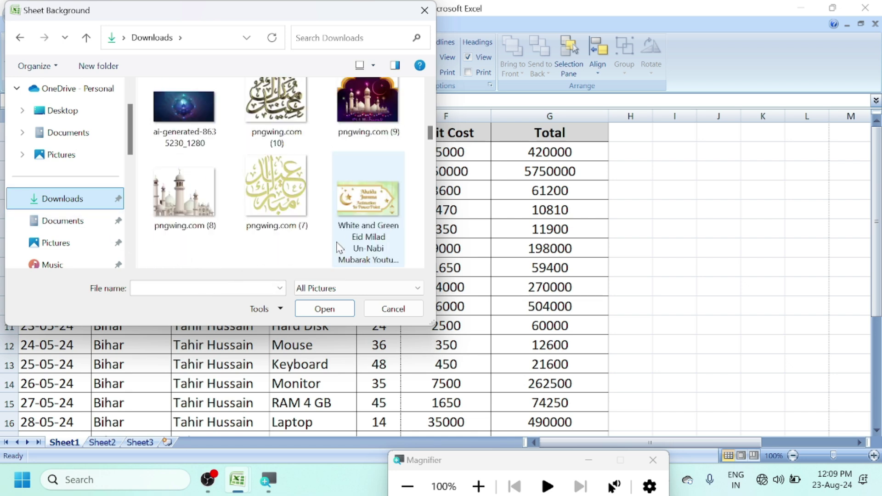
scroll(339, 249, down, 4)
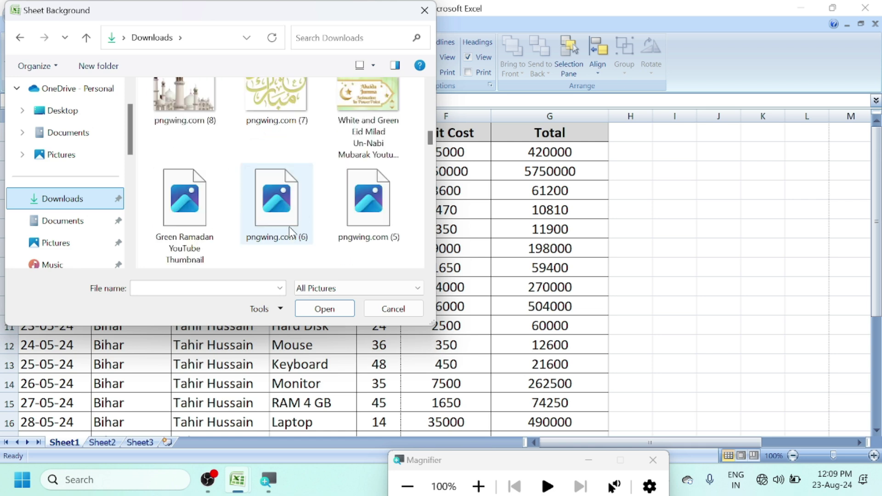
scroll(361, 237, down, 3)
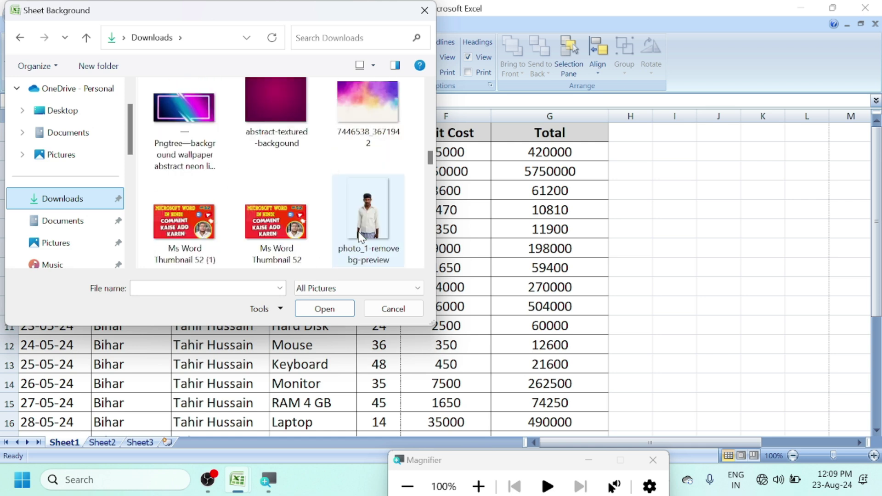
click(367, 110)
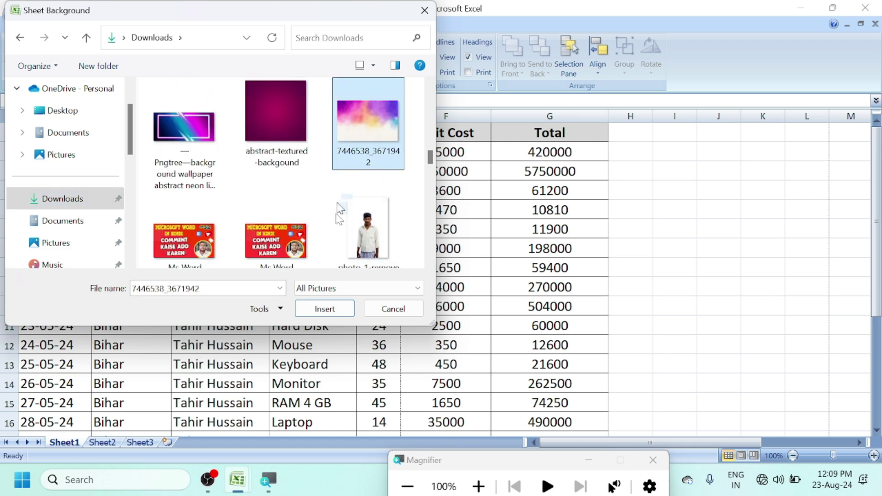
click(333, 313)
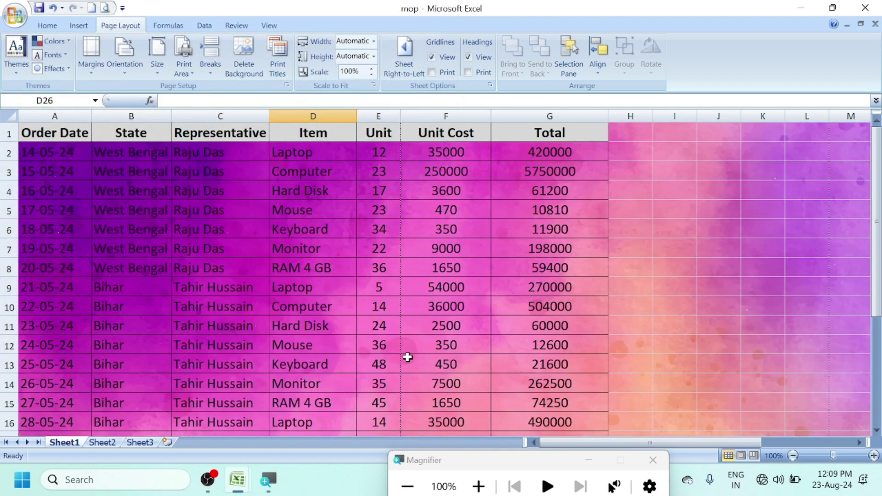
scroll(408, 358, down, 13)
scroll(407, 368, up, 11)
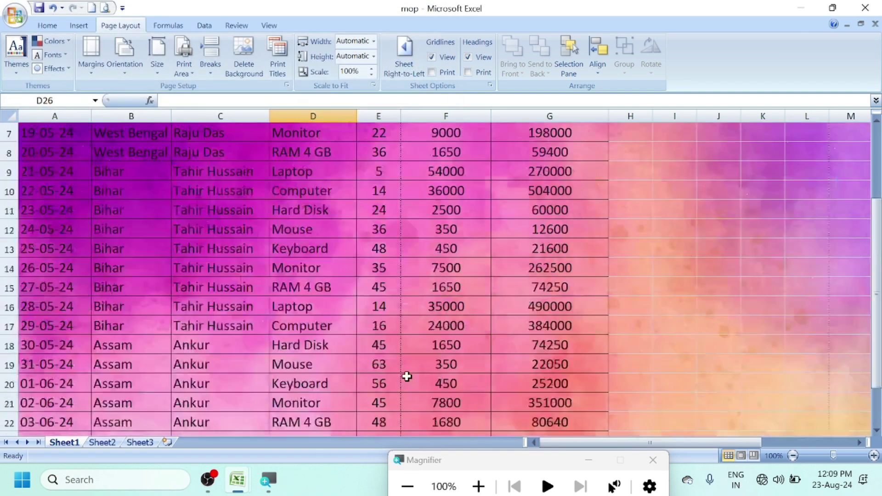
scroll(408, 377, up, 2)
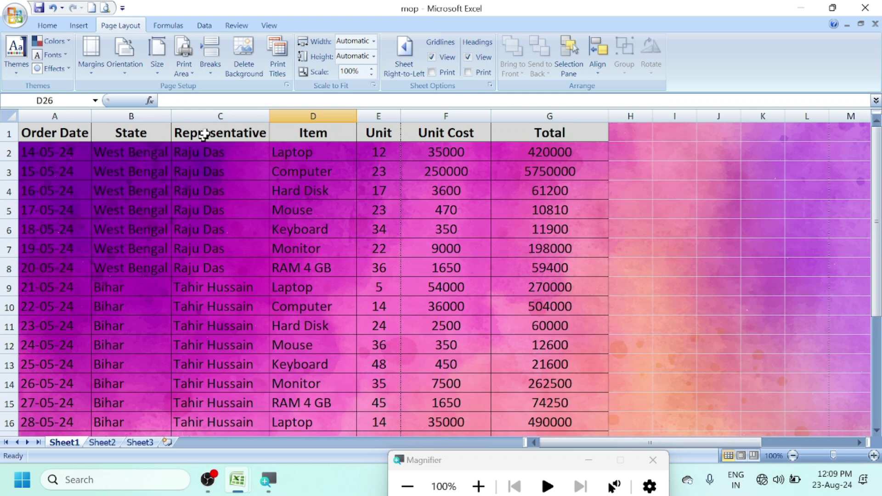
Delete the sheet background and check the order table in print preview
click(243, 58)
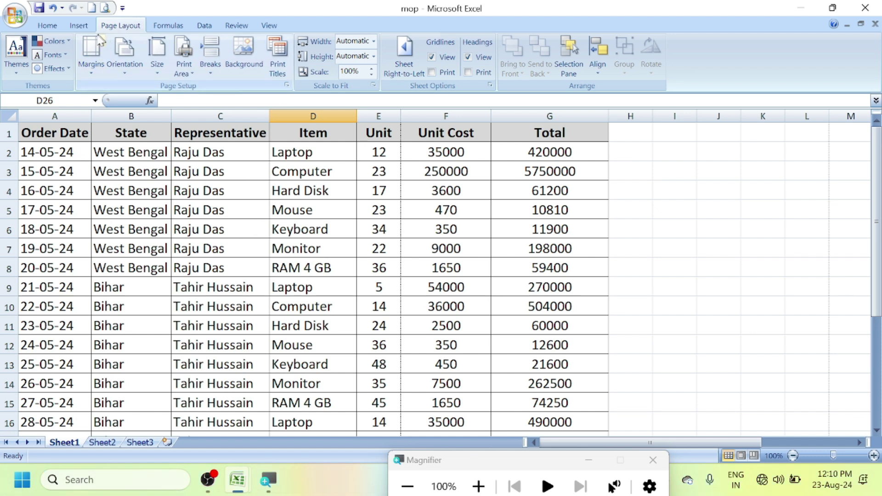
click(105, 8)
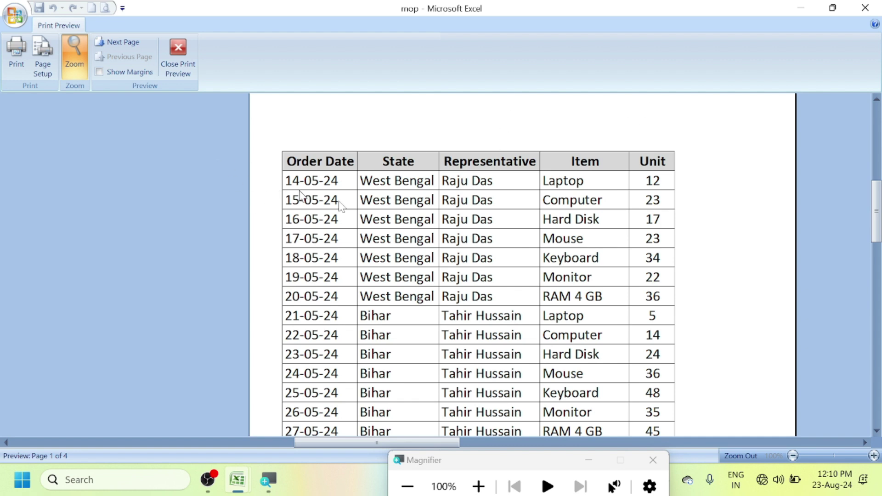
click(178, 54)
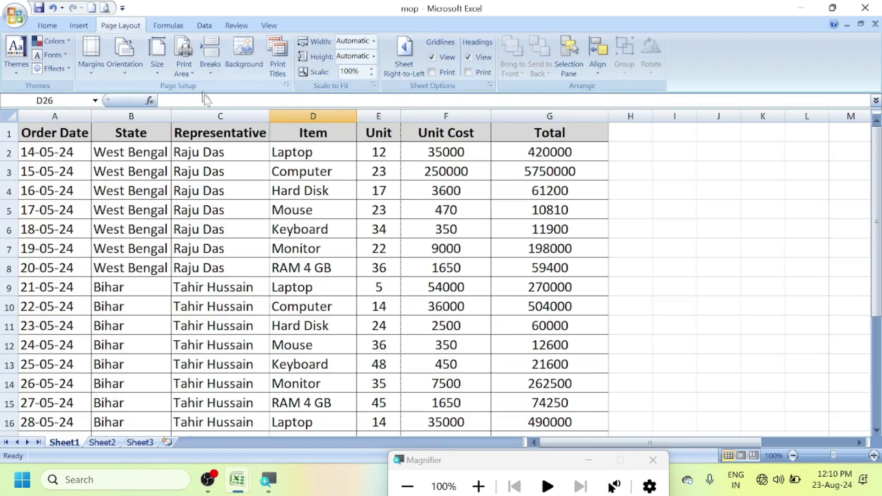
Turn on printing of row and column headings for the sheet and check them in print preview
click(277, 59)
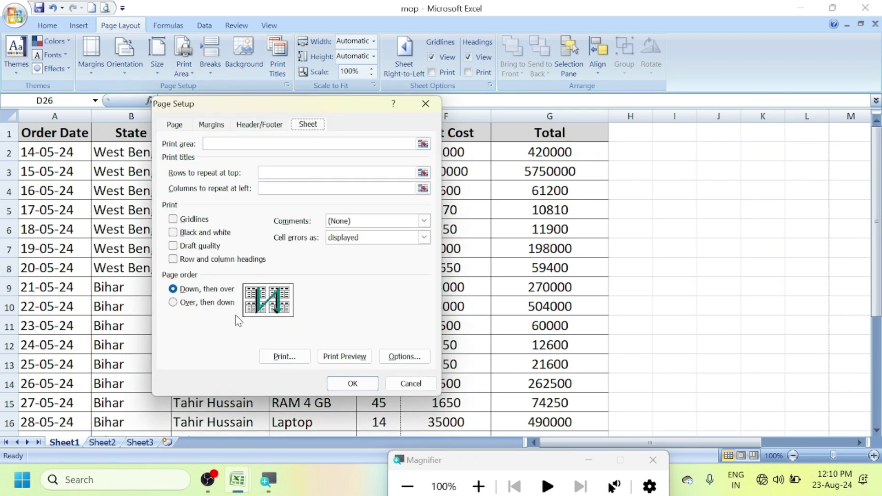
click(233, 259)
click(352, 383)
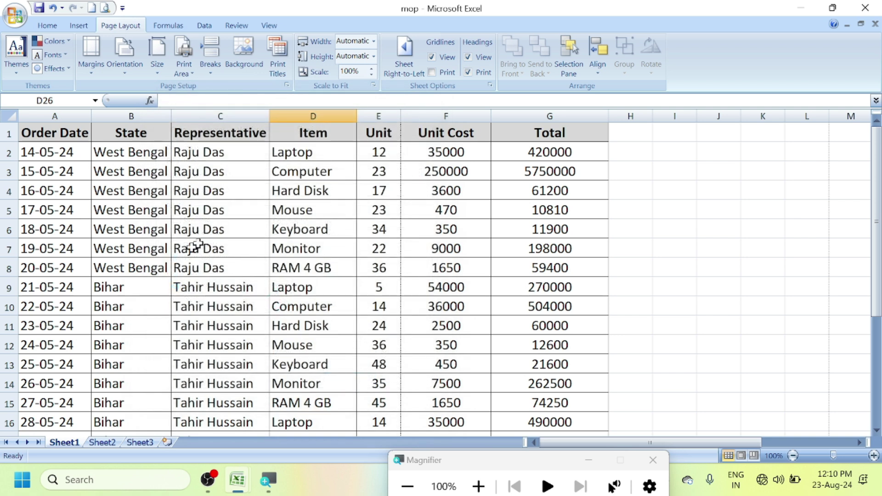
click(106, 7)
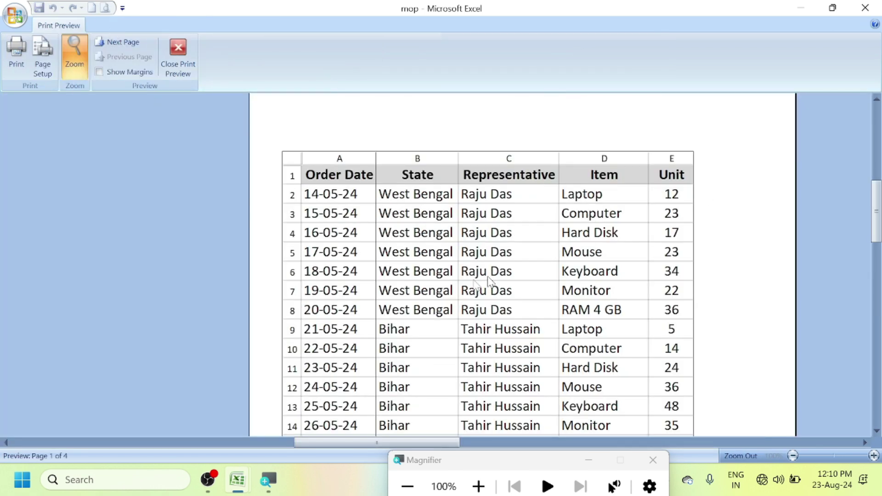
click(178, 55)
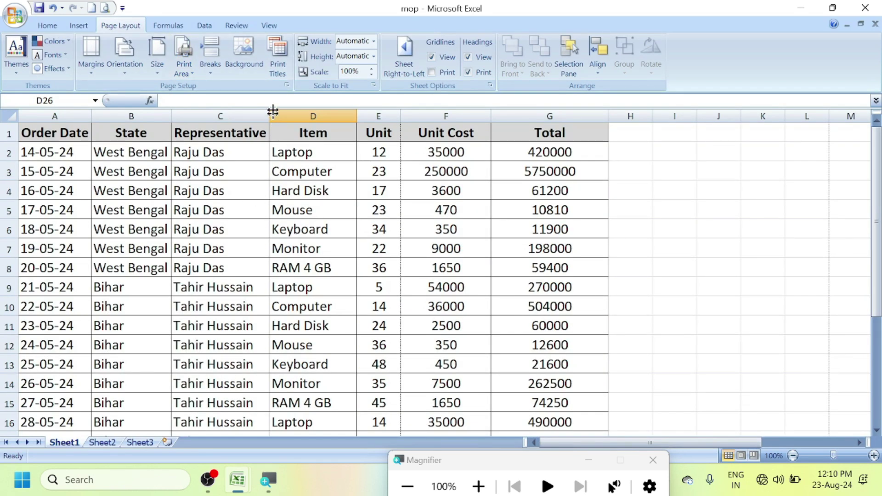
Remove all cell borders from the whole order table, A1:G23
drag(64, 134, 563, 469)
drag(565, 383, 565, 383)
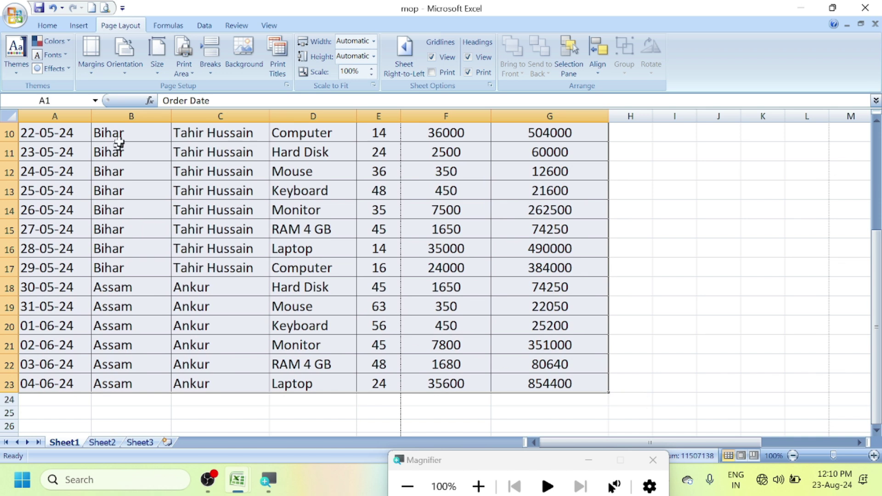
click(47, 26)
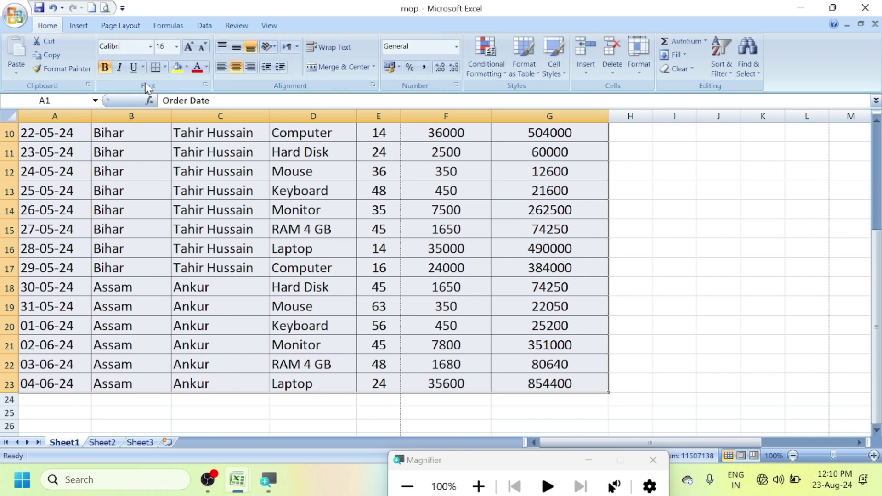
click(165, 67)
click(183, 161)
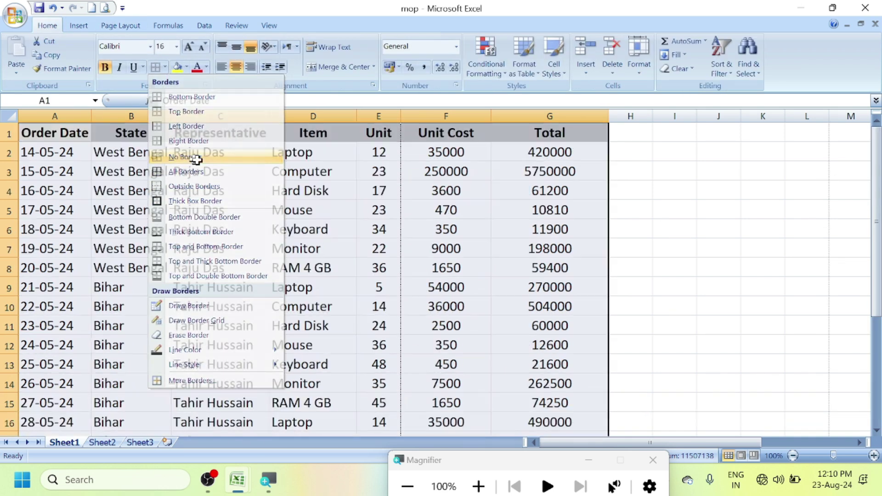
scroll(309, 276, down, 3)
scroll(309, 276, up, 2)
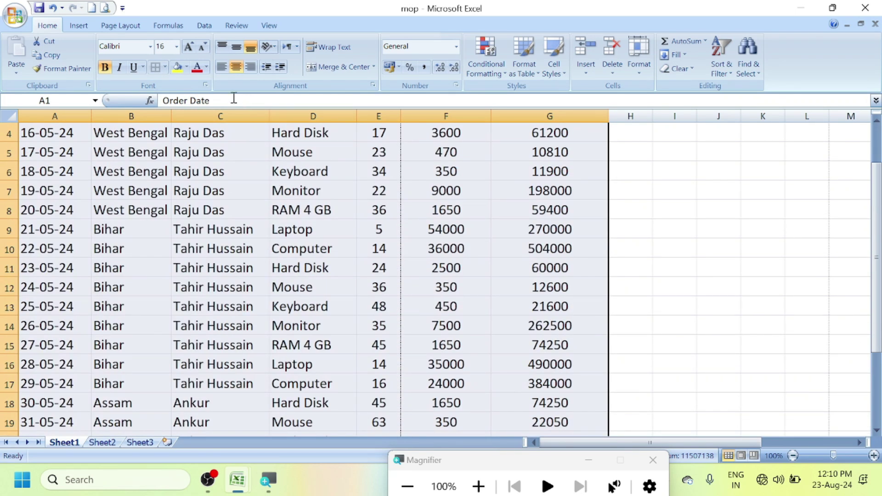
Check in print preview how the order table prints without cell borders
click(105, 9)
scroll(600, 331, down, 3)
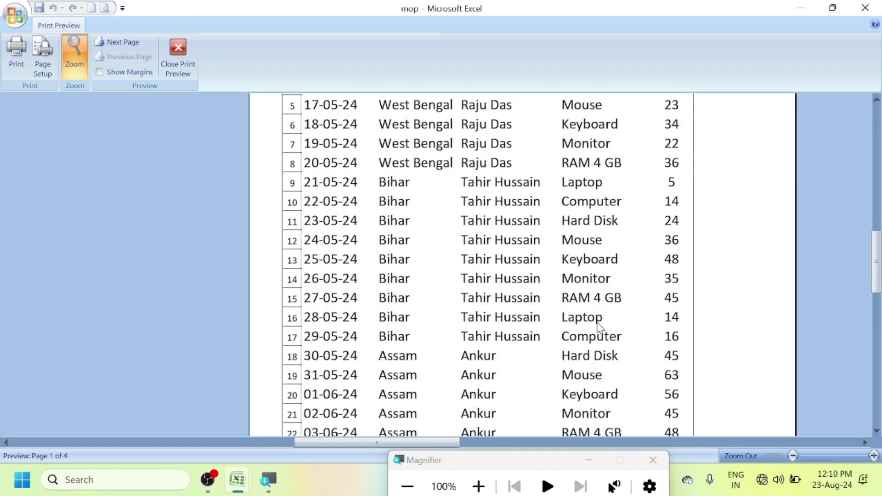
scroll(600, 331, up, 3)
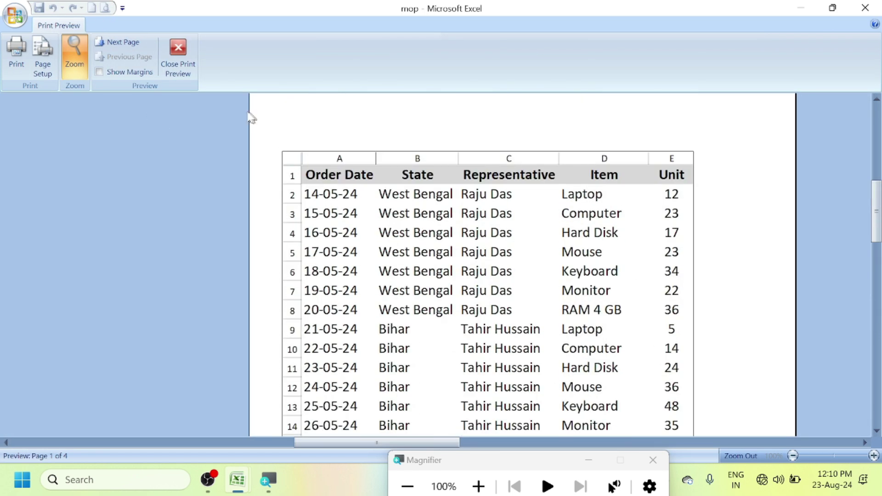
click(182, 60)
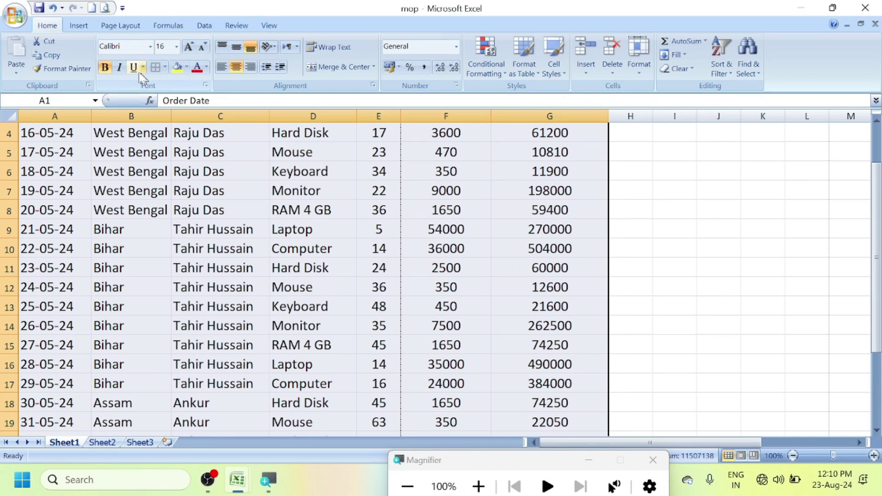
Turn on printing of gridlines for the sheet and check them in print preview
click(129, 26)
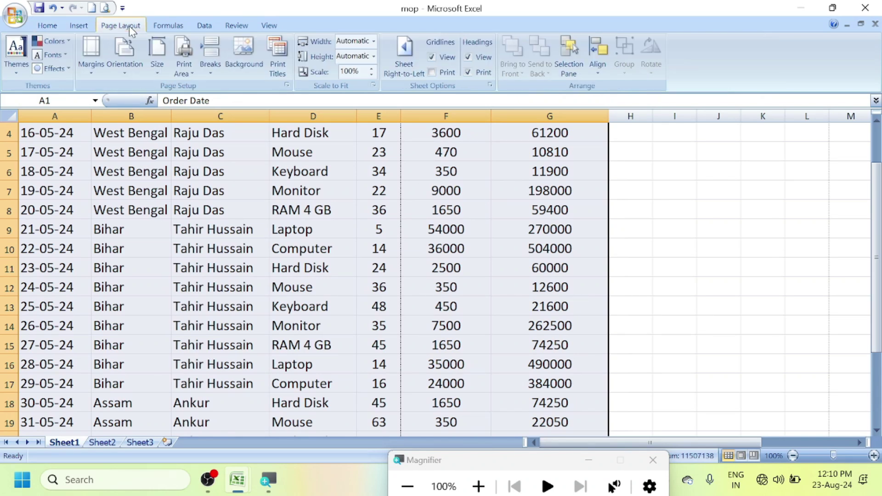
click(277, 76)
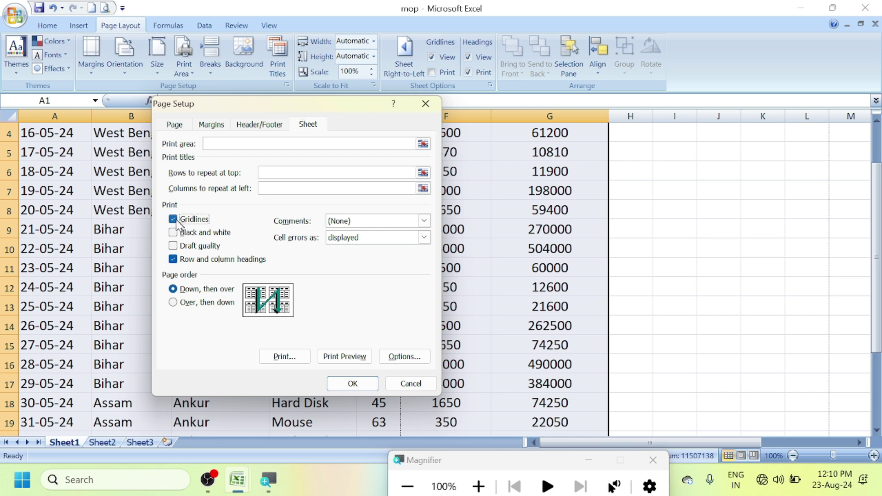
click(353, 384)
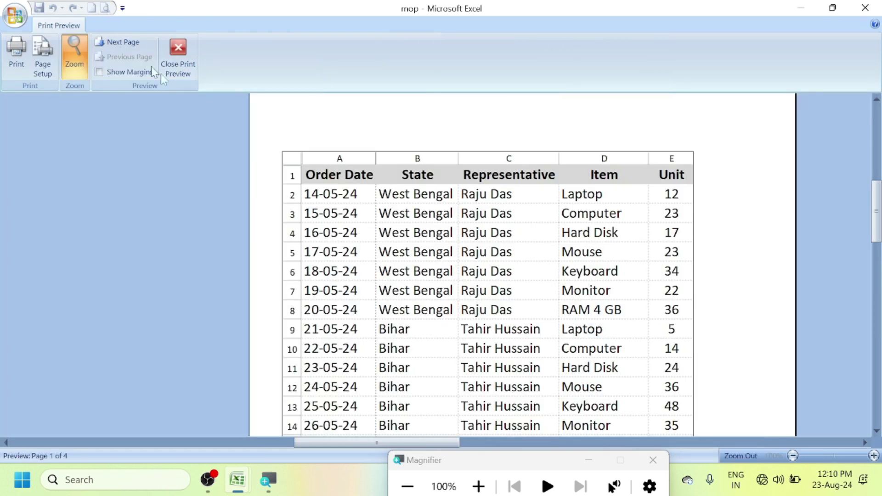
click(105, 8)
click(540, 239)
scroll(540, 239, up, 5)
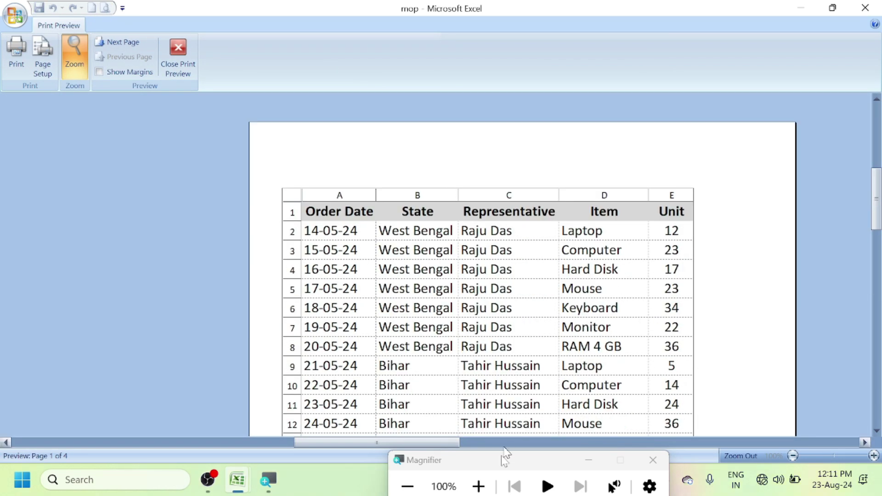
click(179, 56)
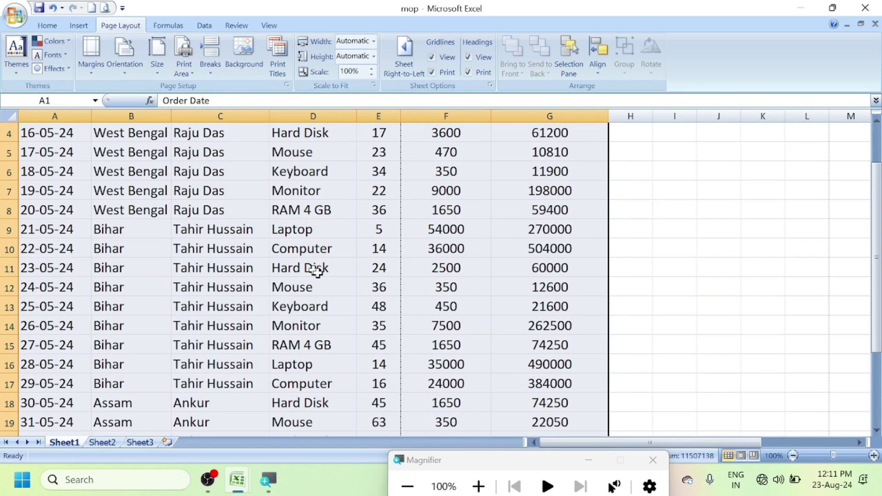